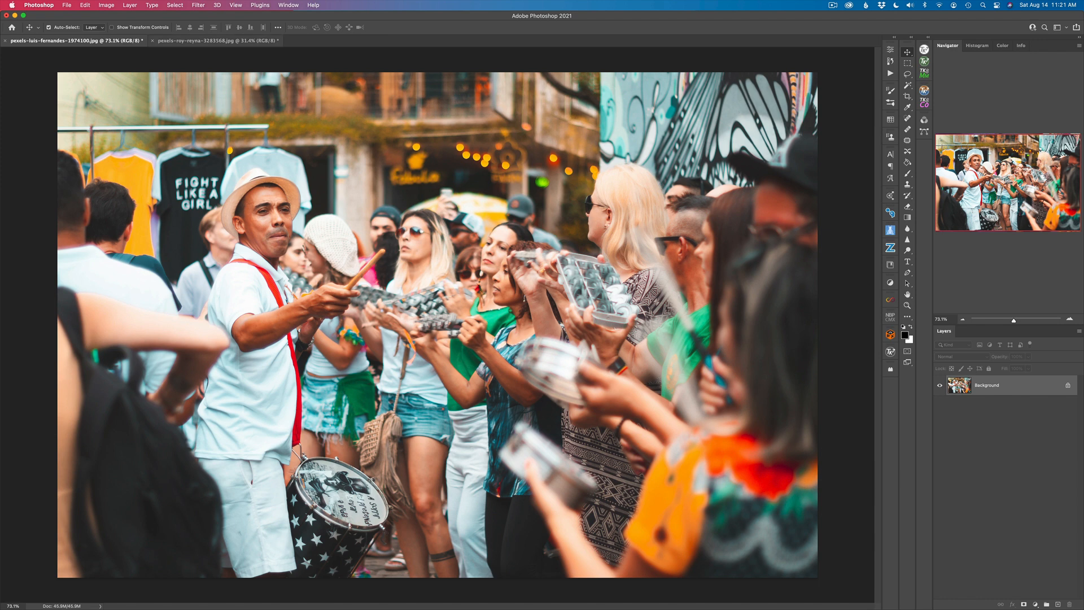
# Open Neural Filters for the street-drummer photo and turn on the Style Transfer filter.
pyautogui.click(217, 41)
pyautogui.click(76, 41)
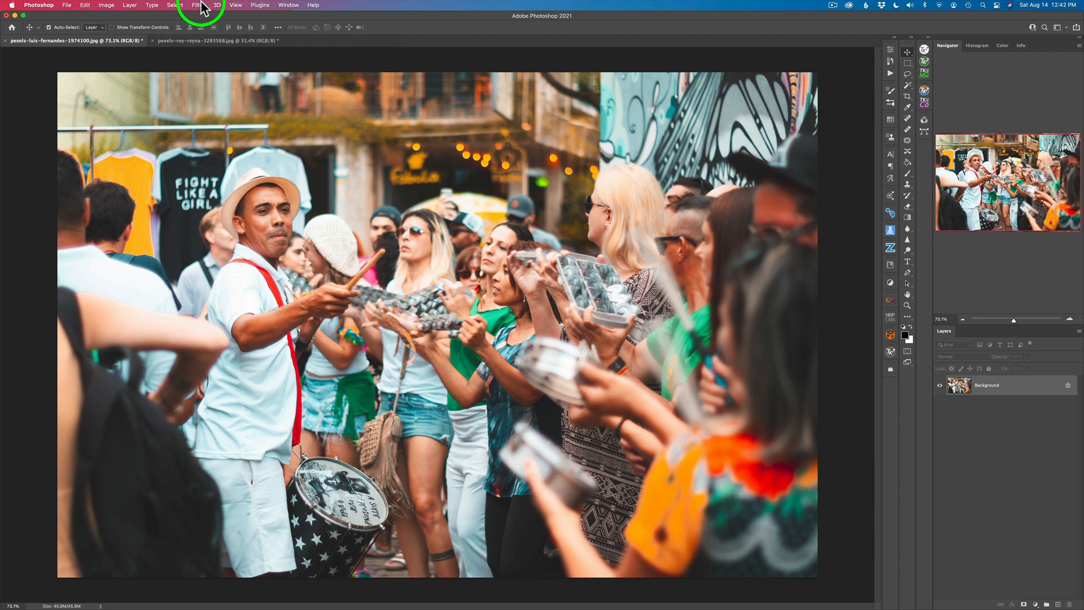
pyautogui.click(201, 7)
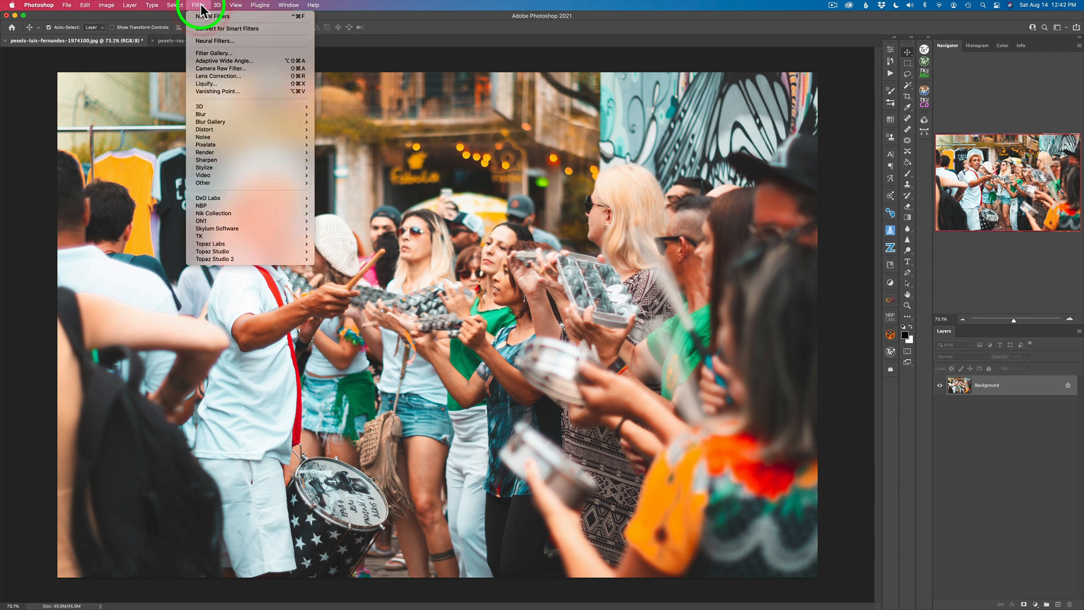
pyautogui.click(225, 42)
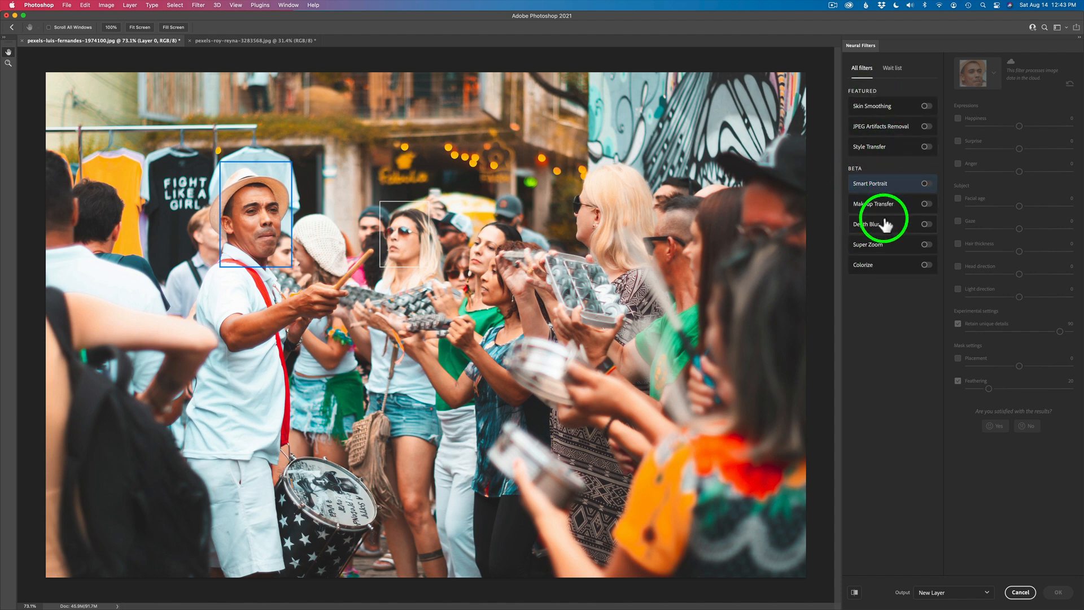
pyautogui.moveTo(884, 226)
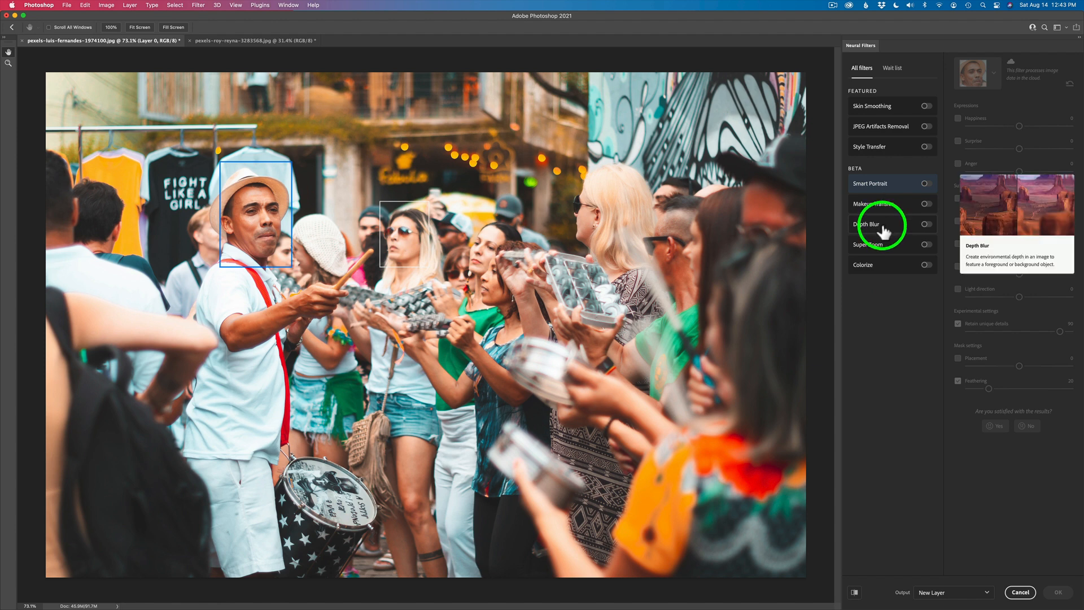
pyautogui.moveTo(886, 266)
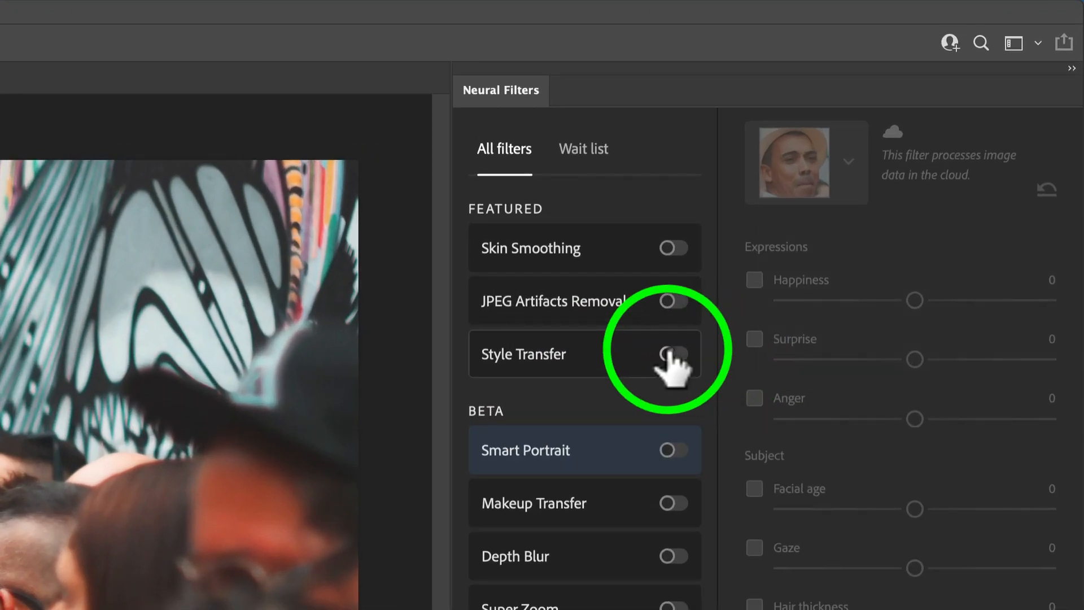
pyautogui.moveTo(916, 147)
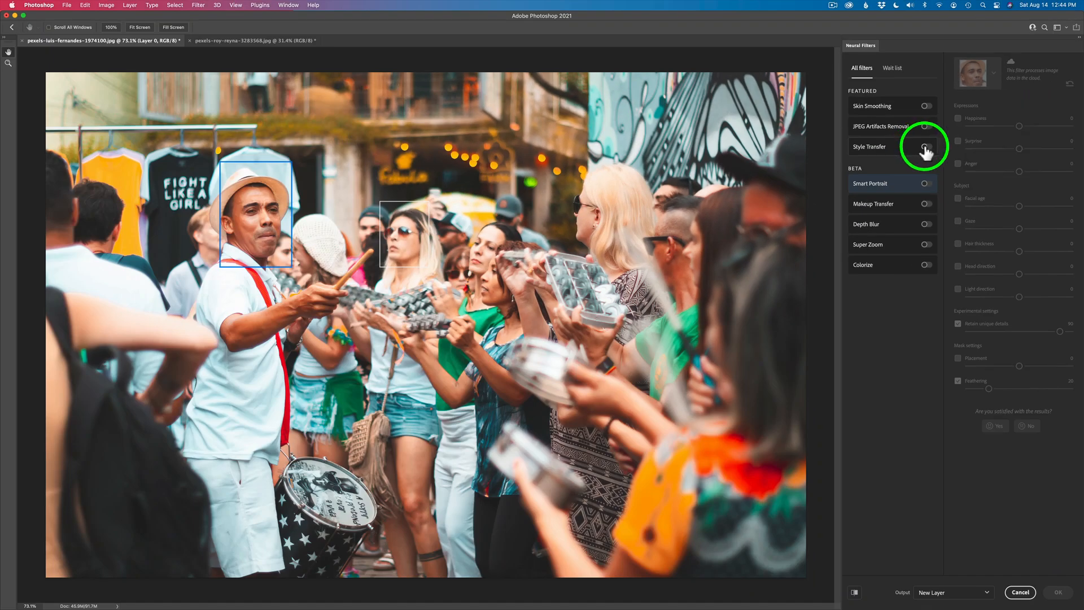
pyautogui.click(925, 148)
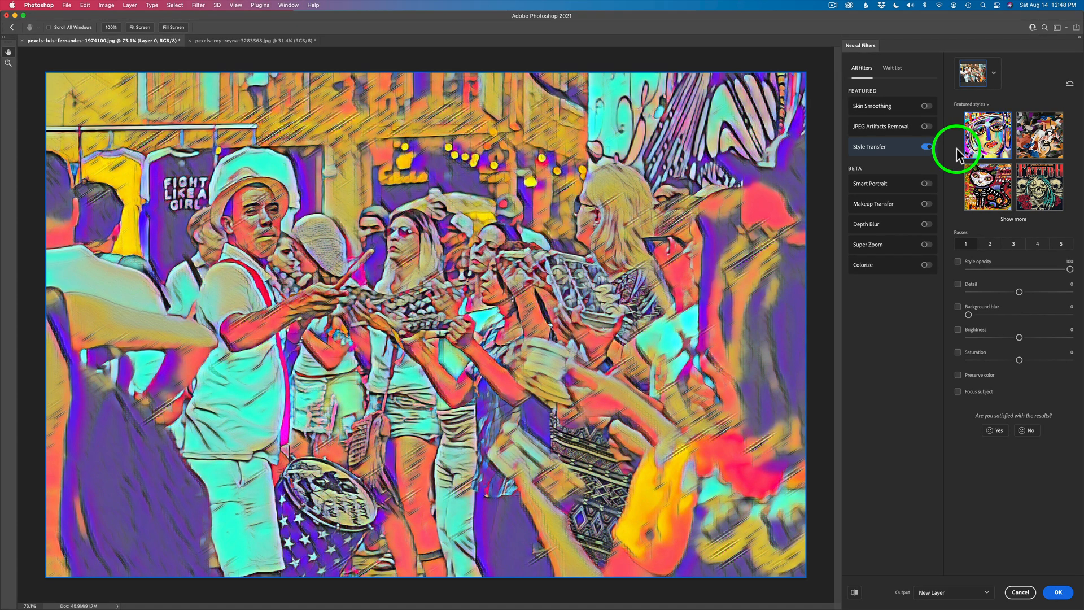
# Try the collage, cat poster and Tattoo skull featured styles on the photo one after another.
pyautogui.click(1045, 135)
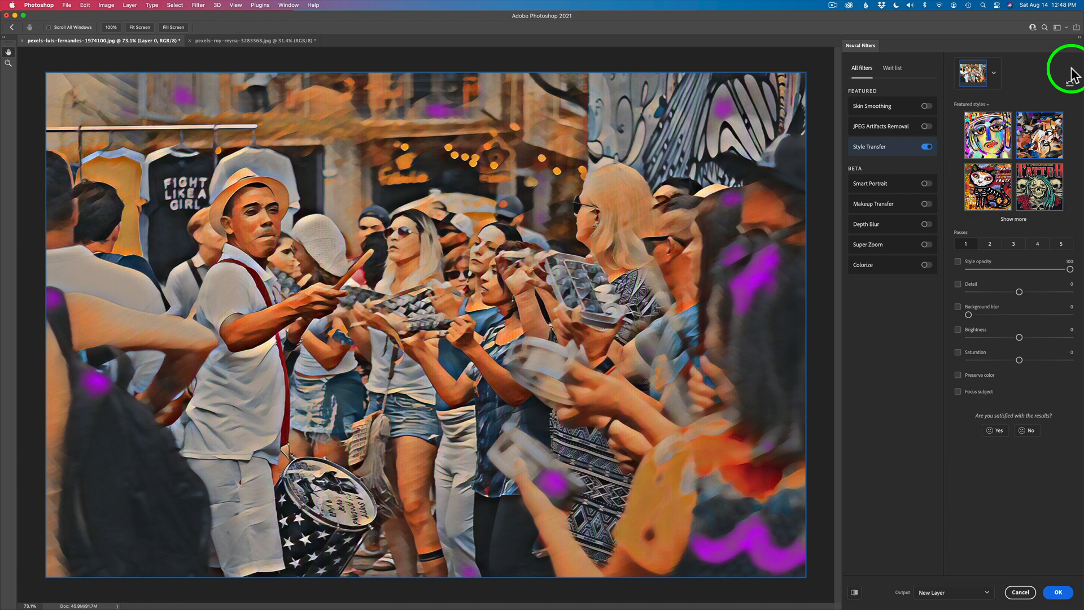
pyautogui.click(985, 187)
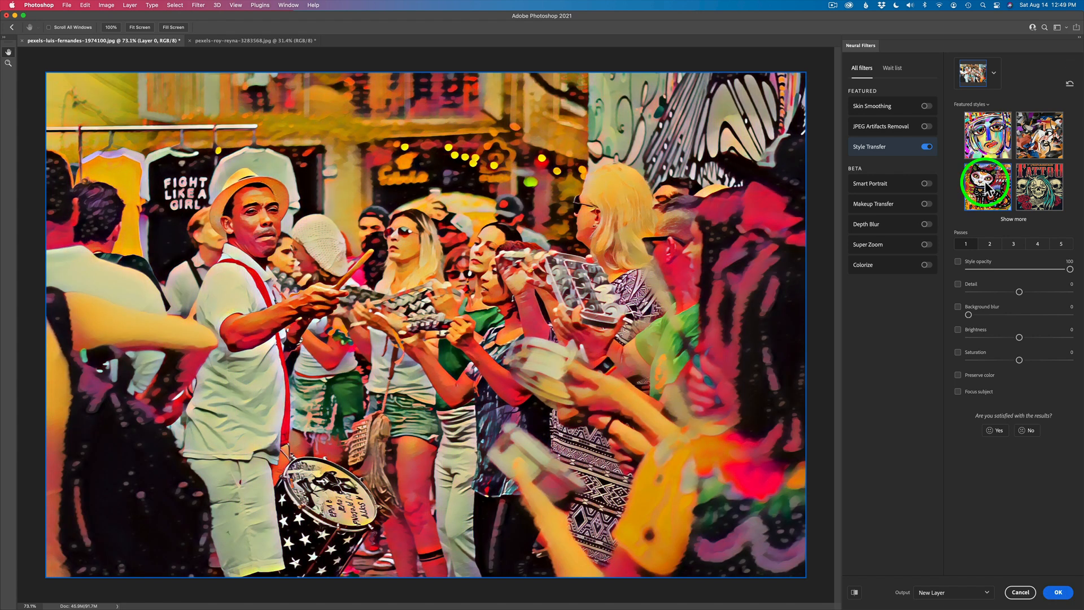
pyautogui.click(1047, 191)
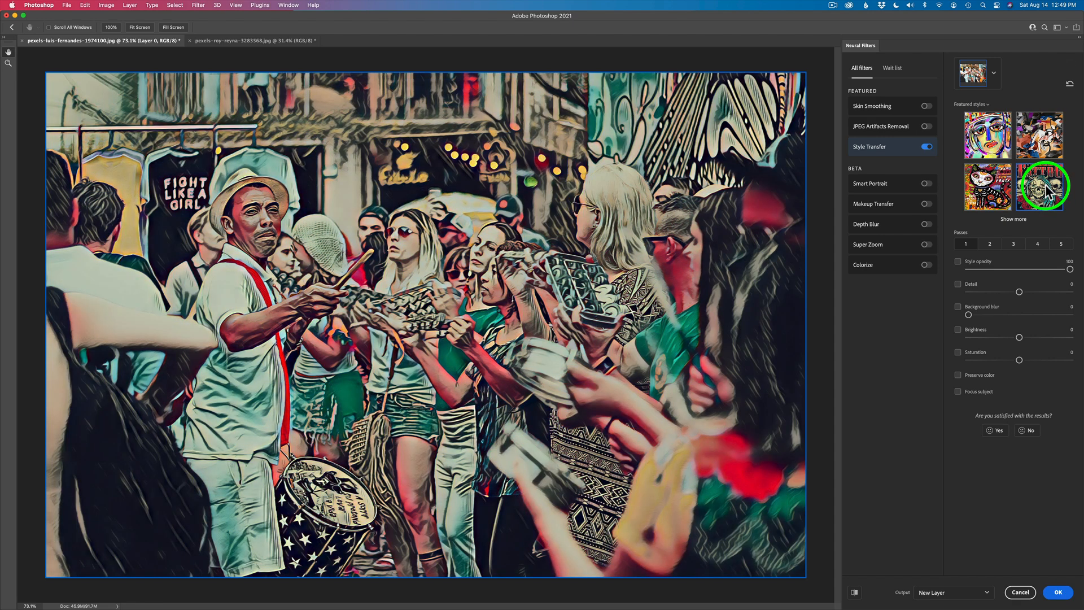
# Expand the featured styles and try the colorful portrait, village landscape, great wave, blue abstract, café and tree landscape styles.
pyautogui.click(1013, 220)
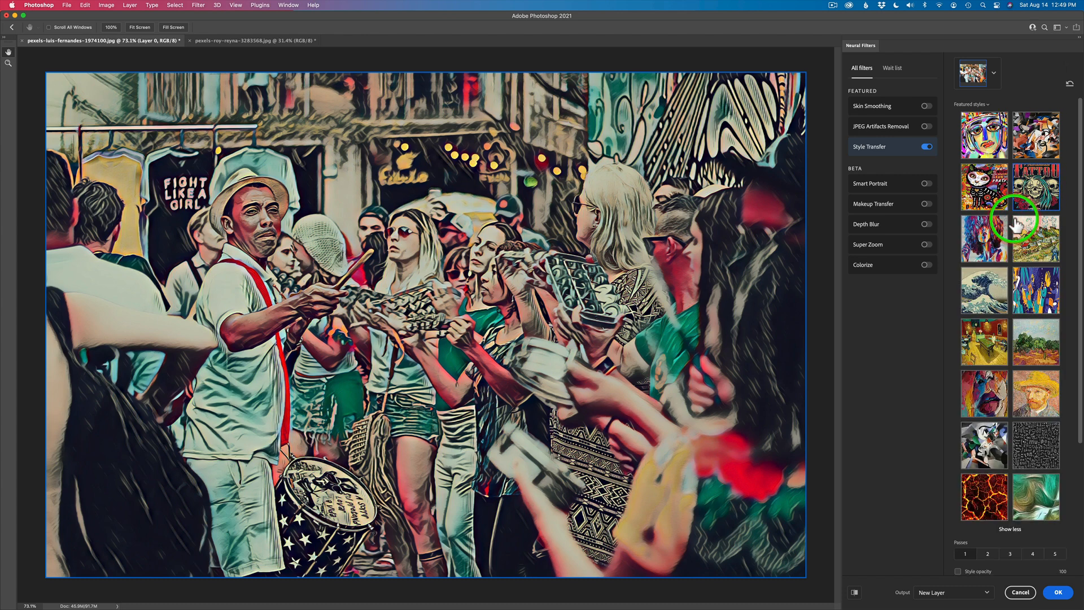
pyautogui.click(989, 237)
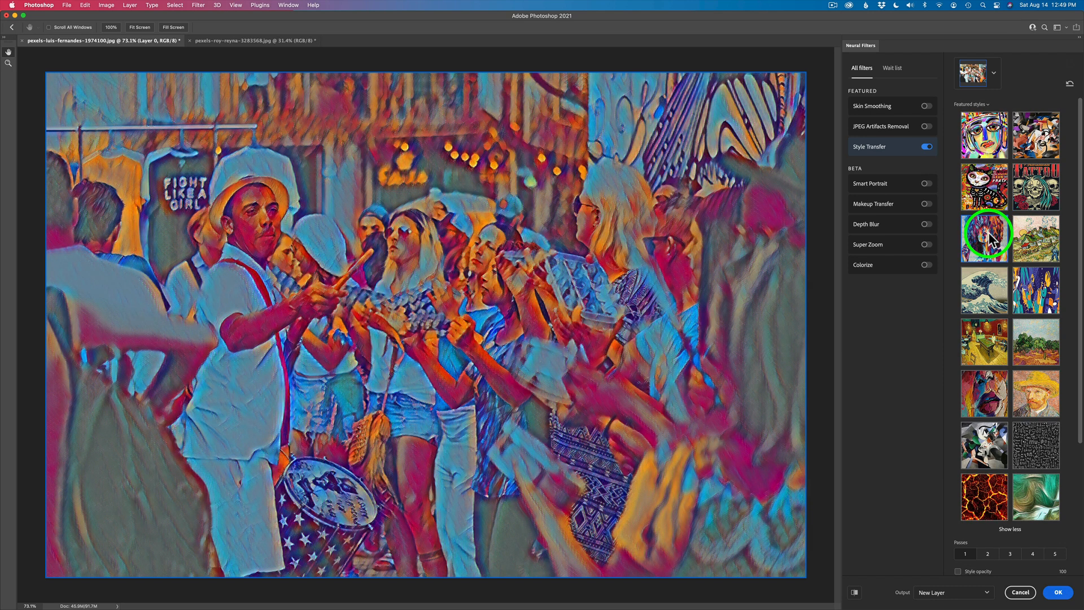
pyautogui.click(1037, 239)
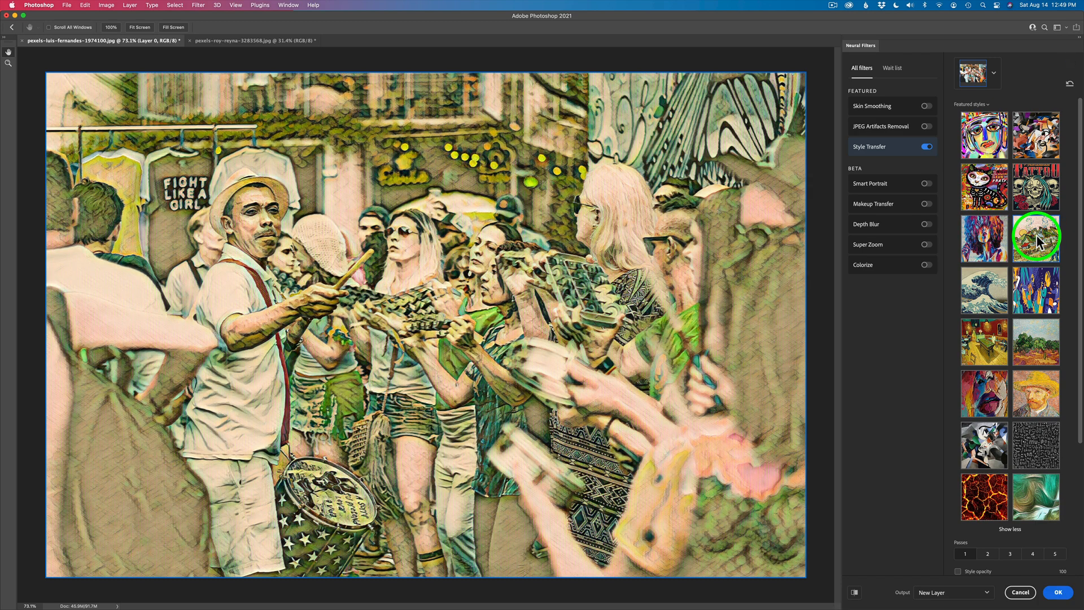
pyautogui.click(983, 289)
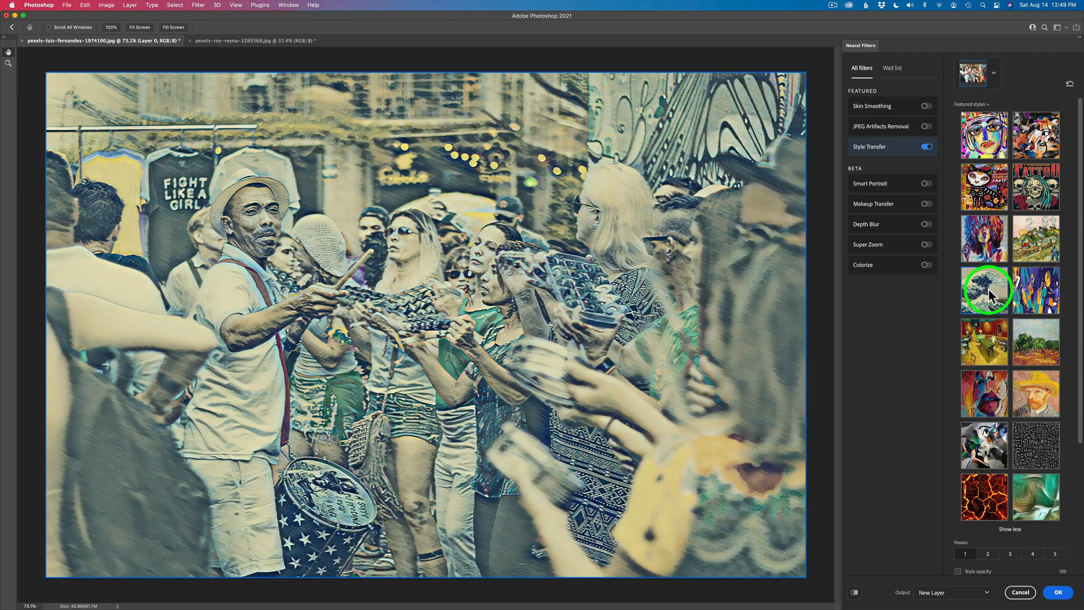
pyautogui.click(1037, 295)
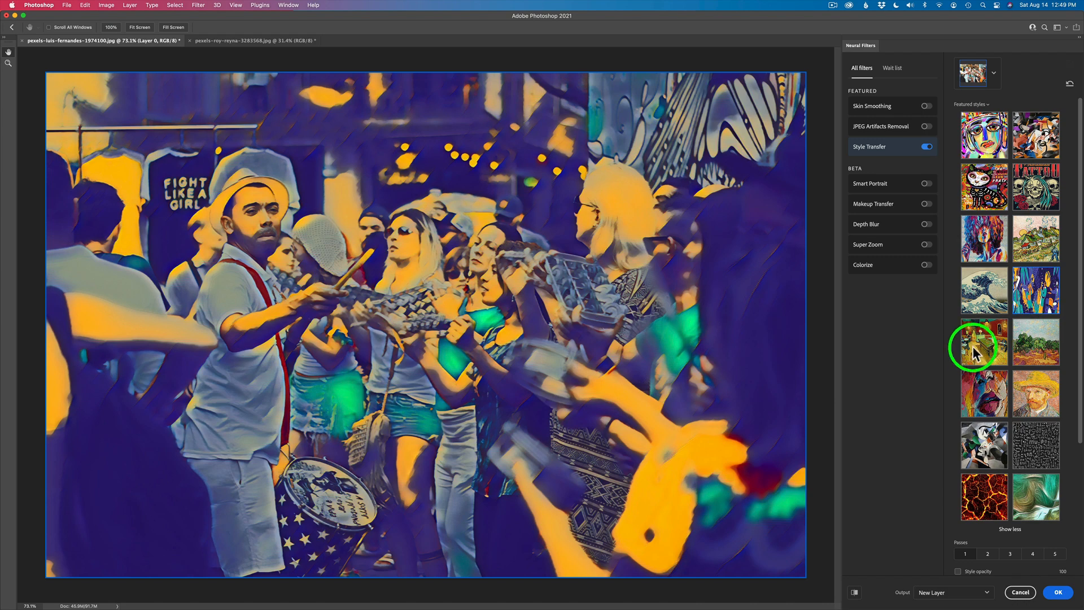
pyautogui.click(985, 345)
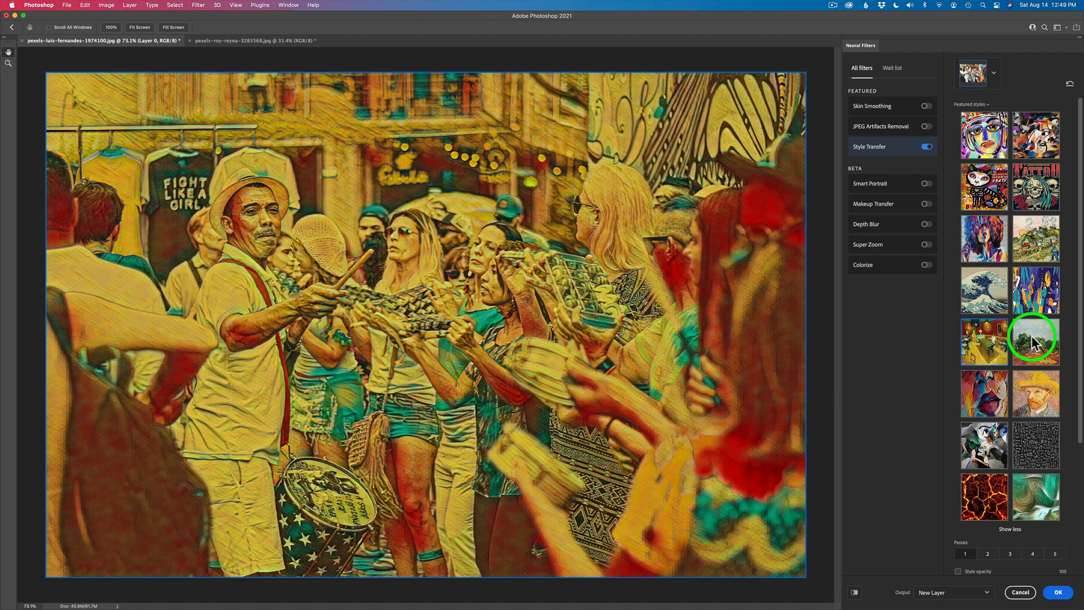
pyautogui.click(1033, 339)
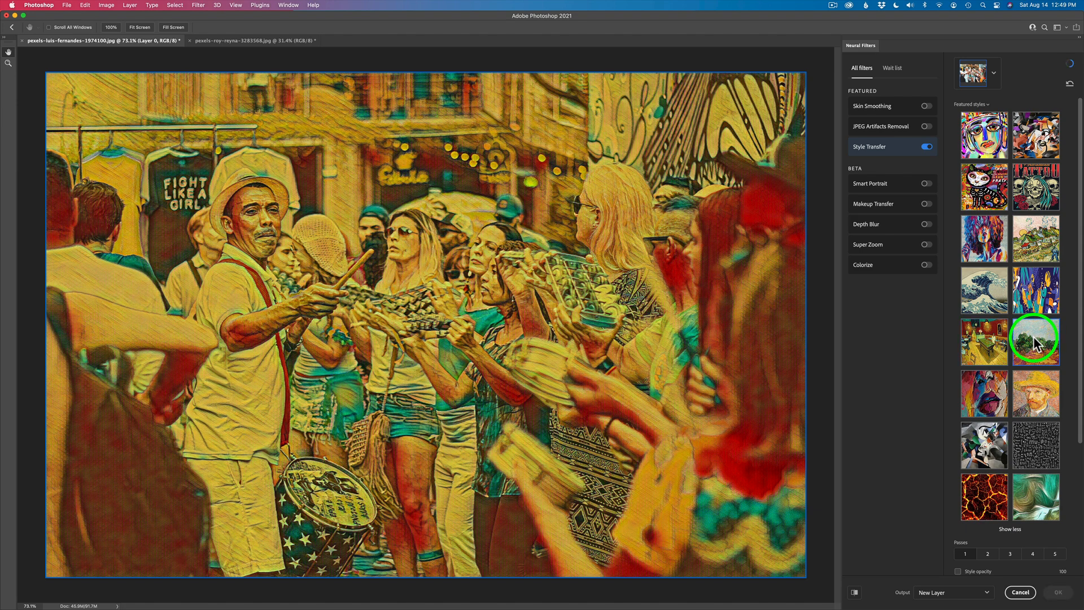
# Try the painted lips, straw-hat portrait, black-and-white abstract, line pattern, lava and green swirl styles on the photo.
pyautogui.scroll(-5, 992, 375)
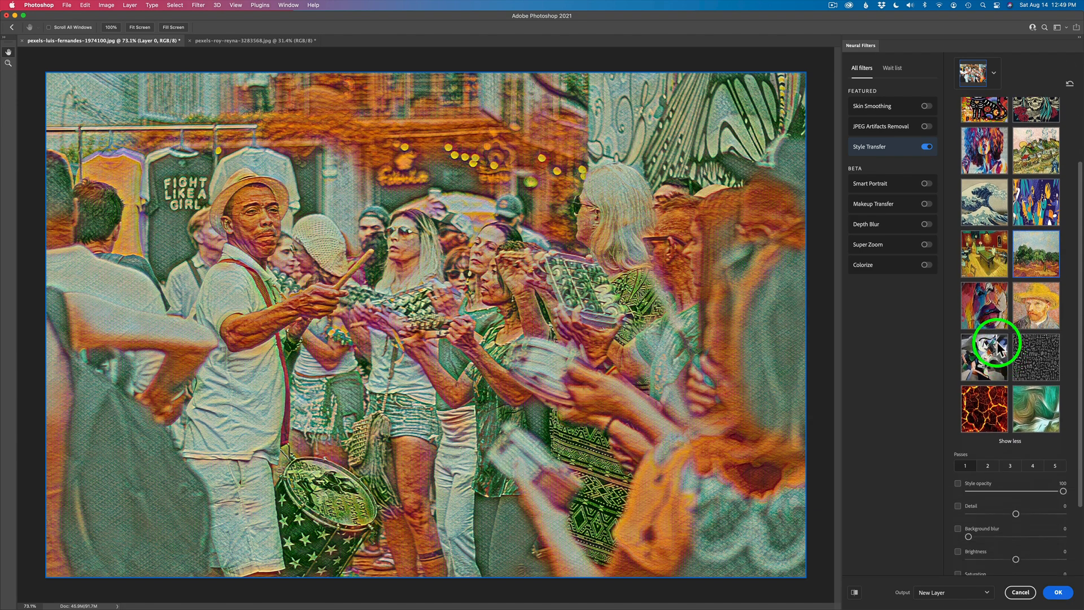
pyautogui.click(991, 276)
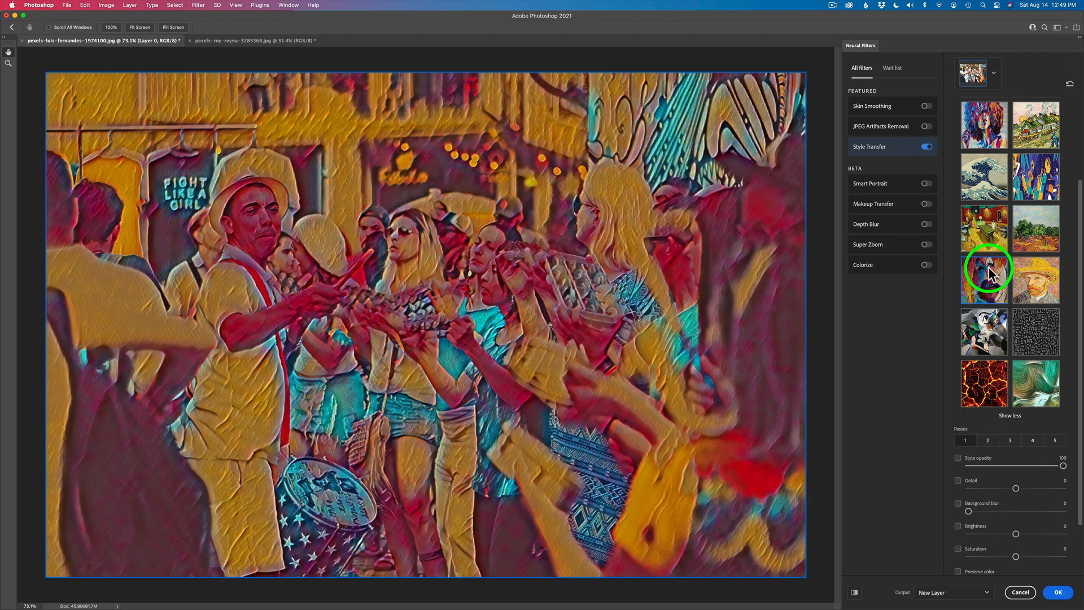
pyautogui.click(1036, 278)
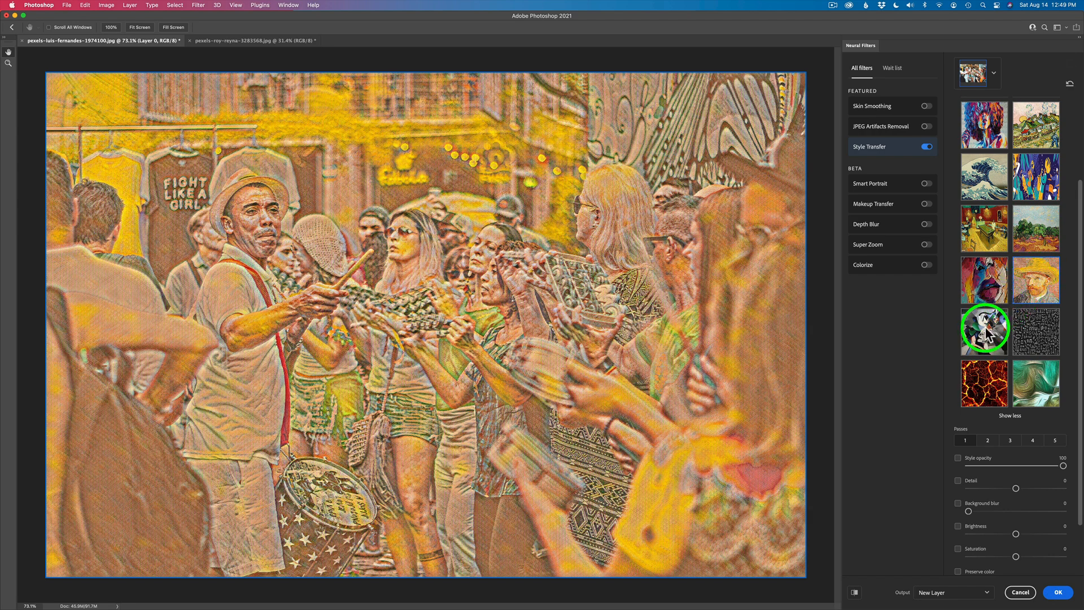
pyautogui.click(985, 331)
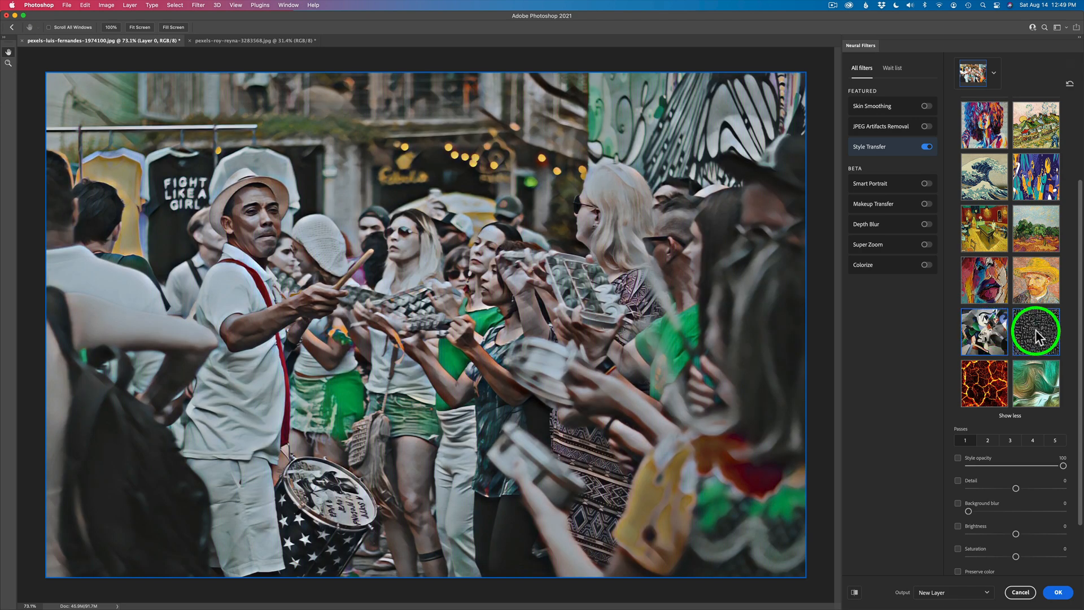
pyautogui.click(1035, 329)
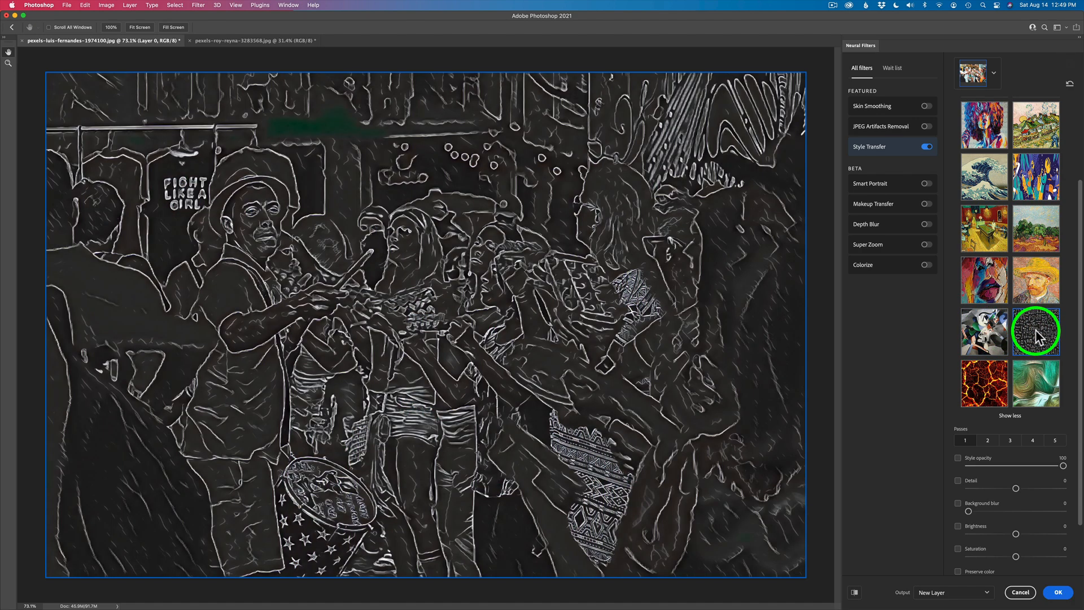
pyautogui.click(987, 382)
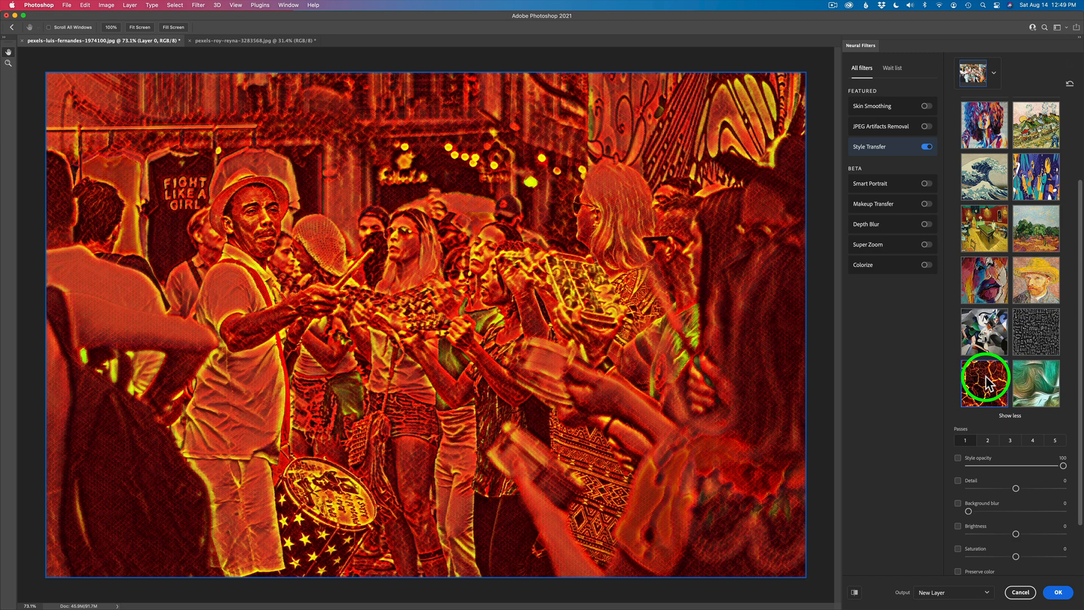
pyautogui.click(1036, 384)
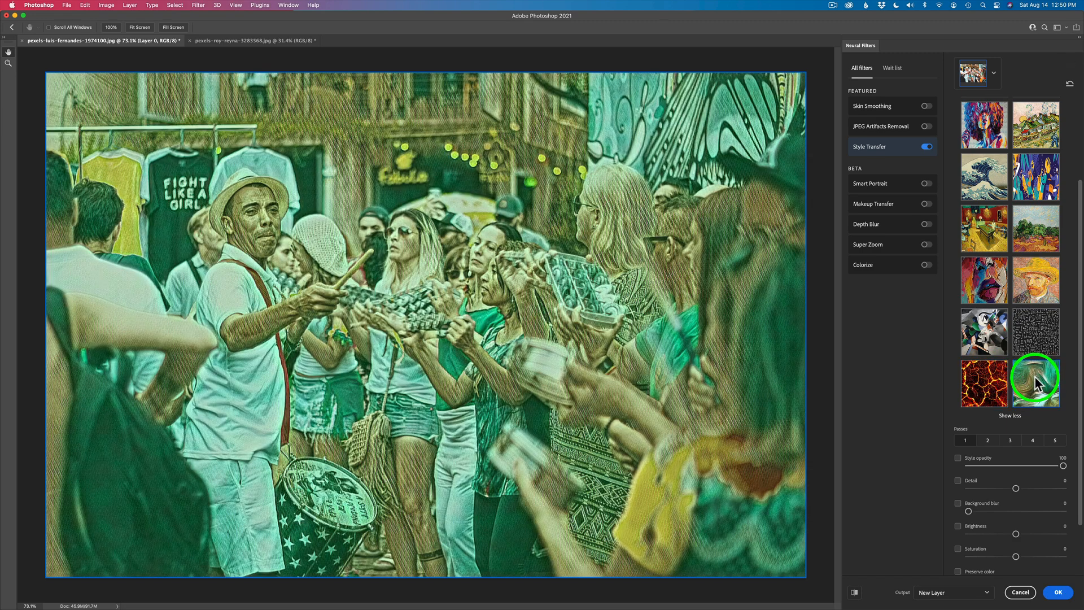
# Apply the Tattoo skull featured style to the photo.
pyautogui.scroll(3, 1028, 285)
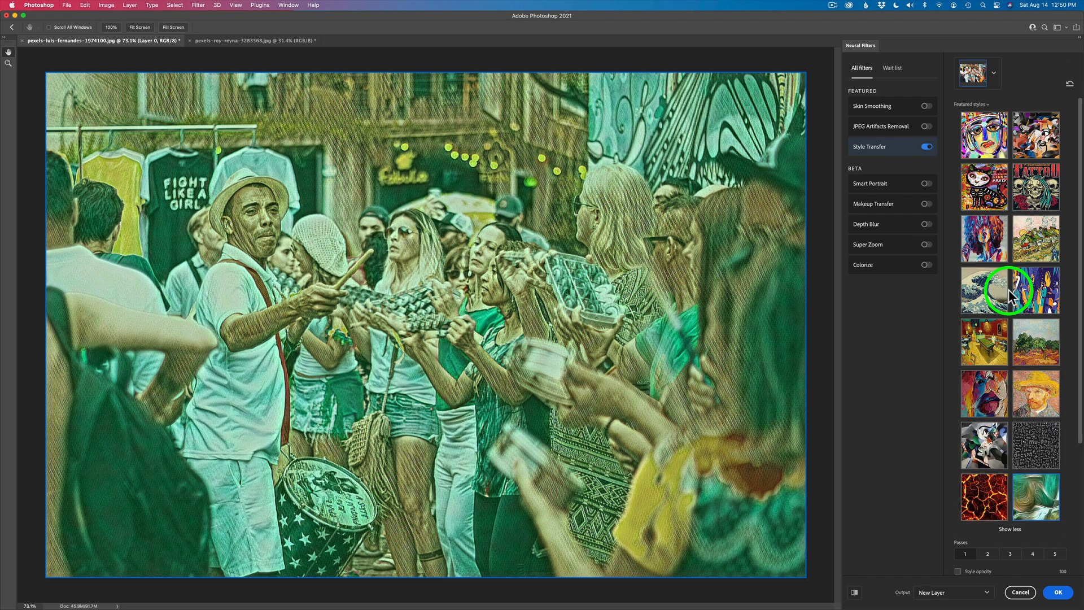
pyautogui.click(1036, 198)
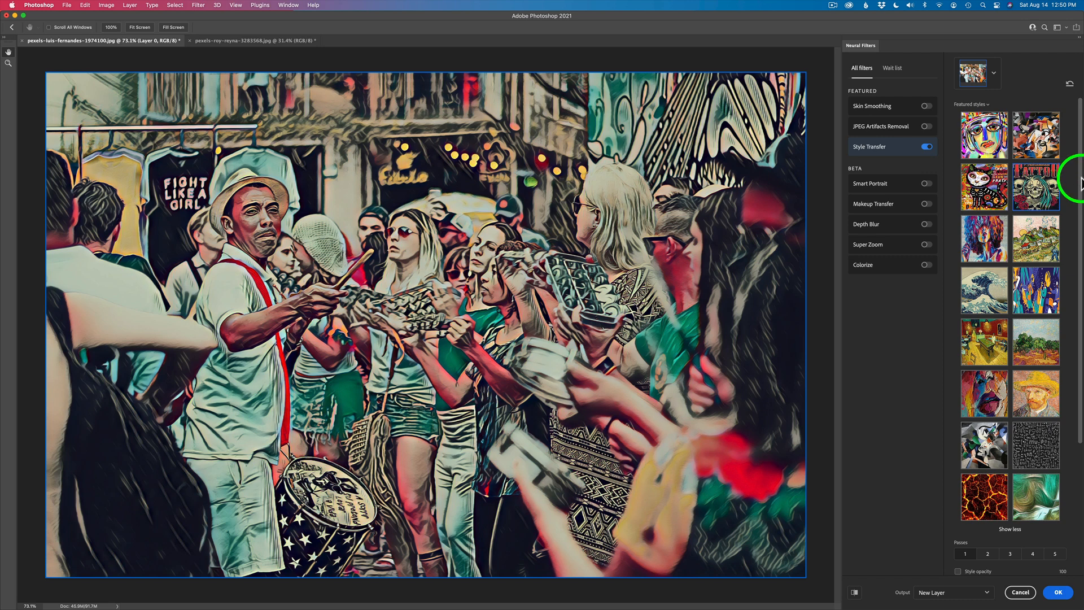
# Raise the style's passes step by step from 2 to 5 and enable Preserve color.
pyautogui.moveTo(1079, 180); pyautogui.dragTo(1080, 342)
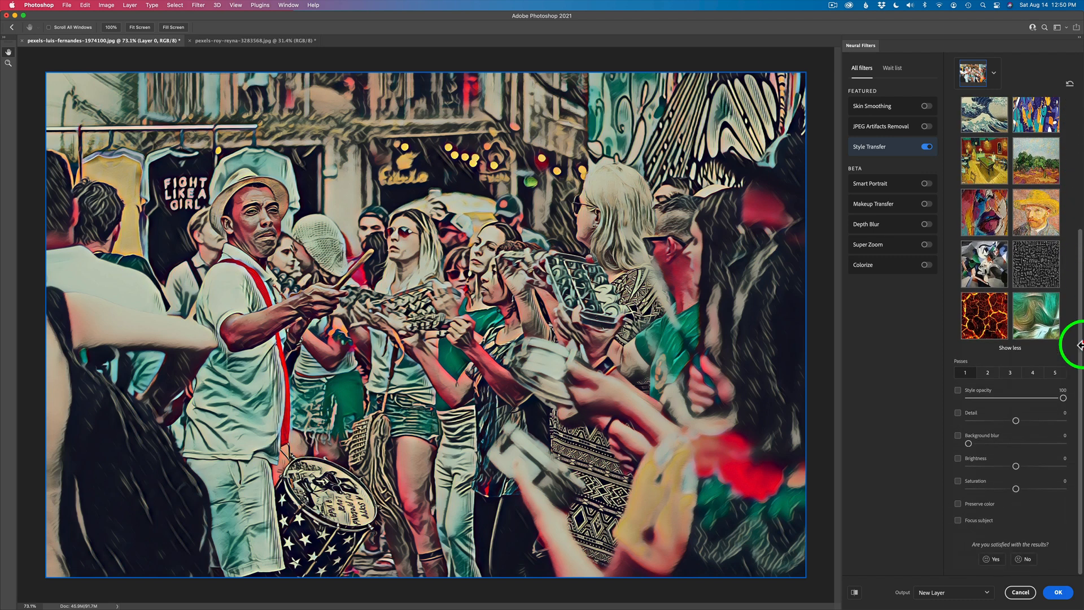
pyautogui.click(987, 375)
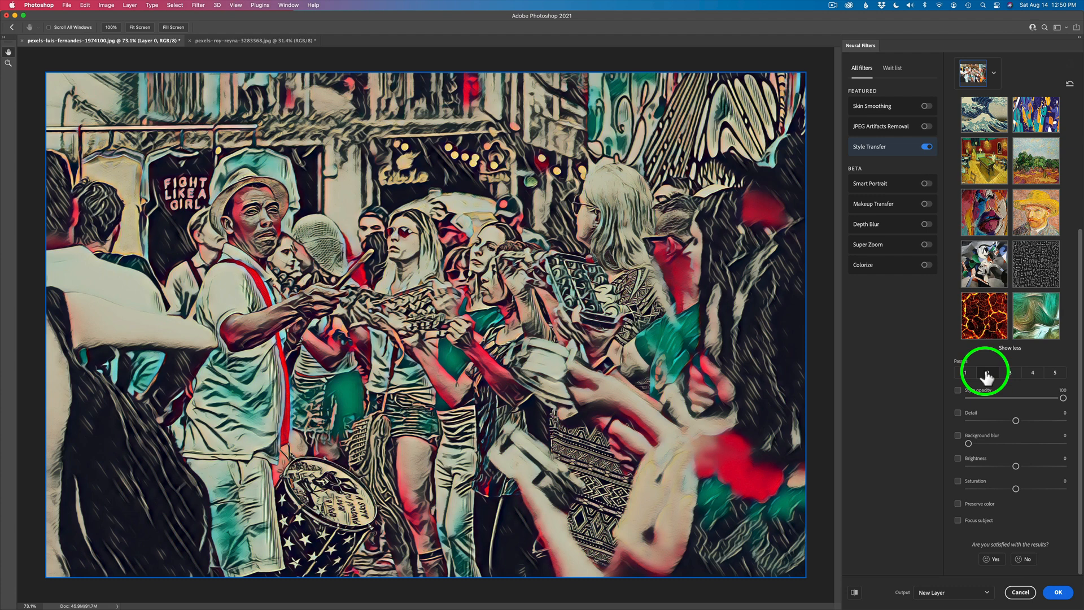
pyautogui.click(1010, 375)
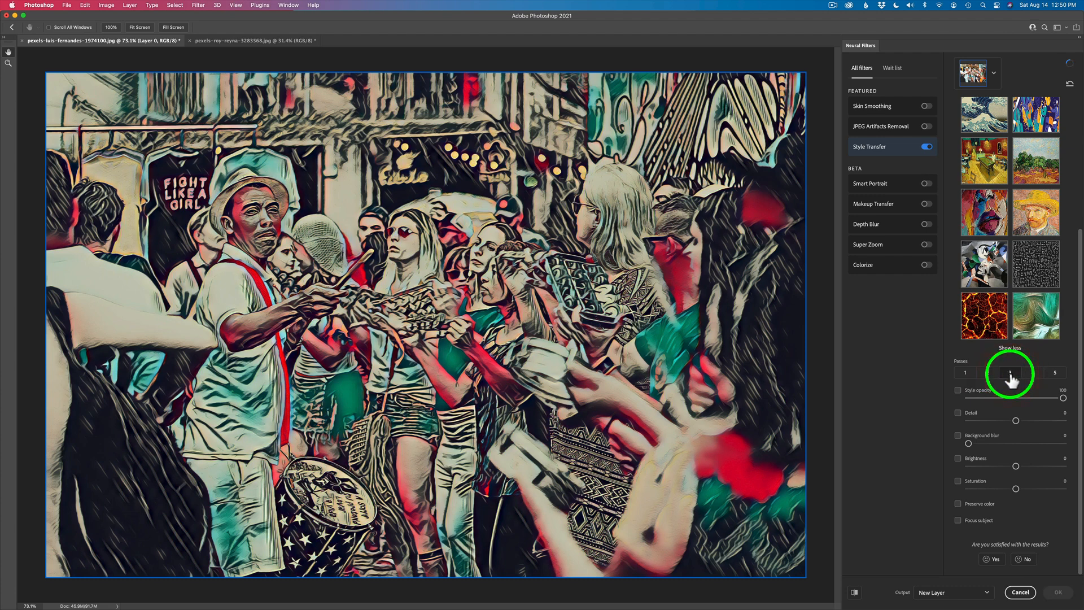
pyautogui.click(1032, 373)
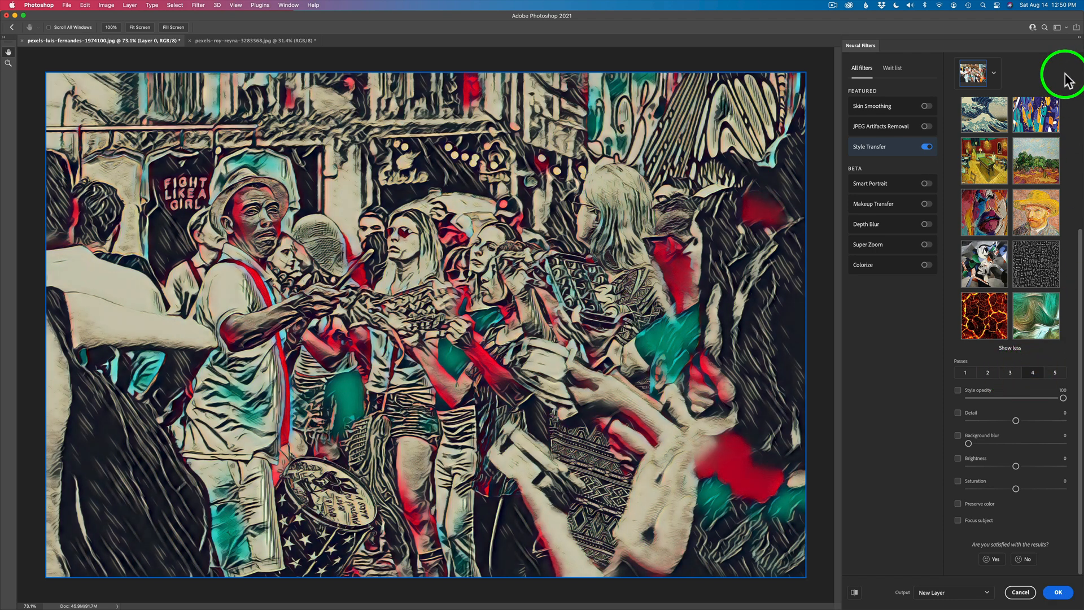
pyautogui.click(1054, 373)
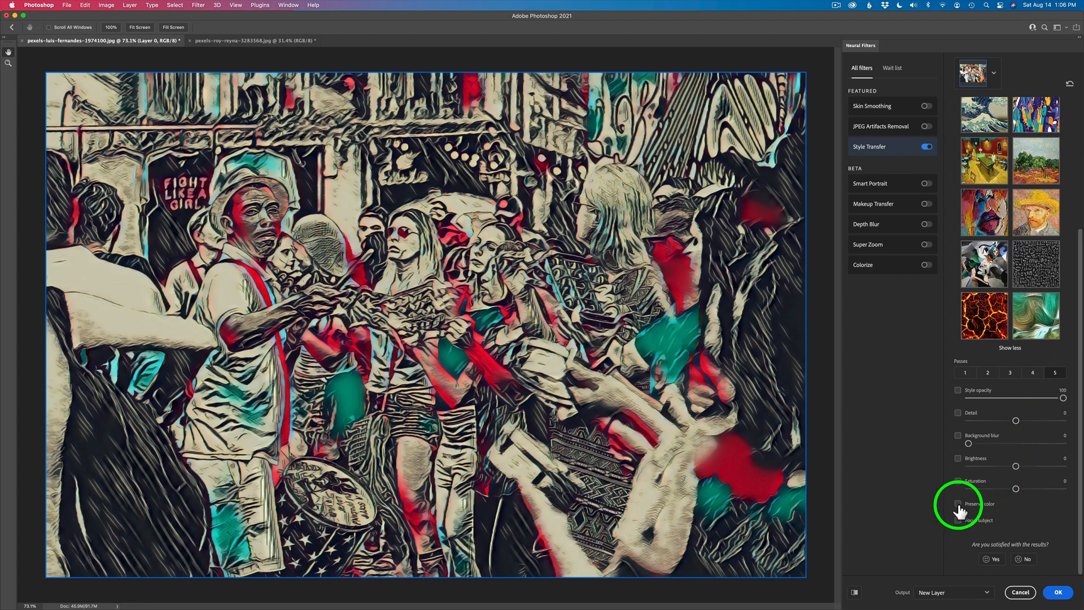
pyautogui.click(958, 504)
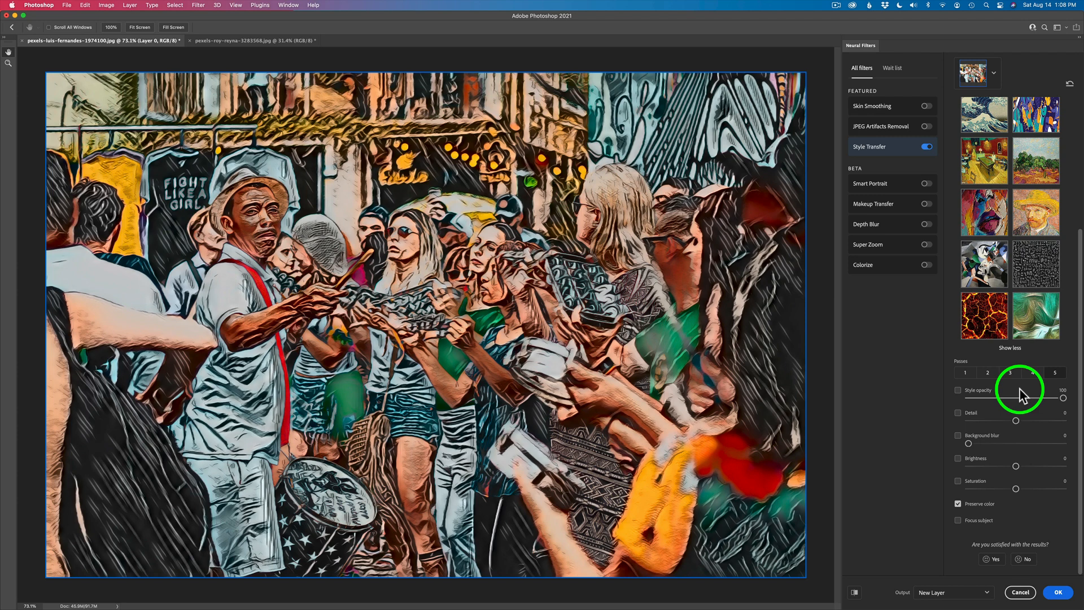
# Reduce the passes to 1 and set the style opacity to 74.
pyautogui.click(987, 373)
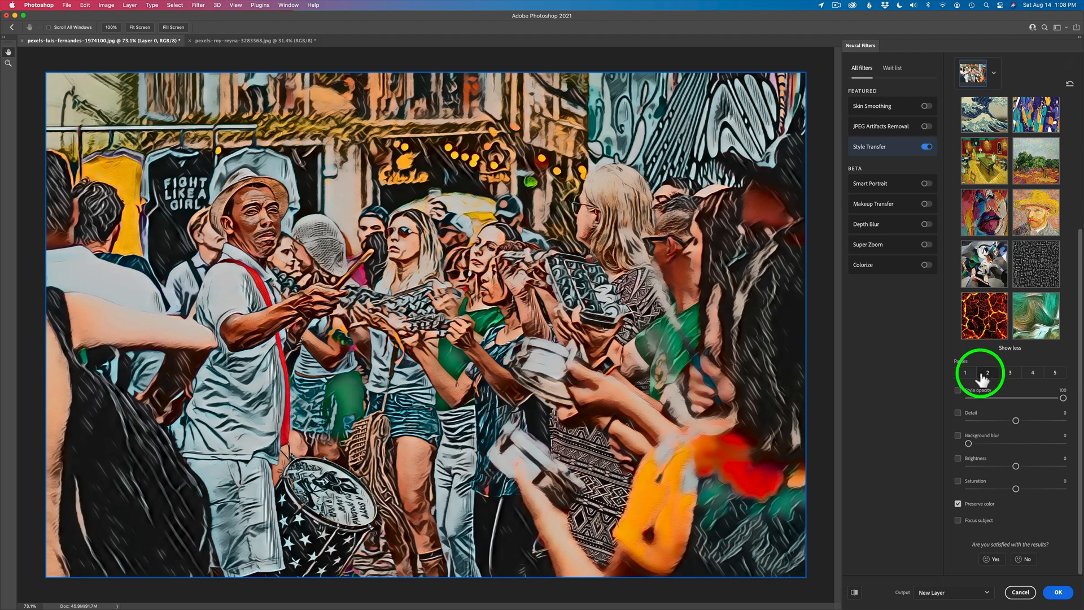
pyautogui.click(967, 373)
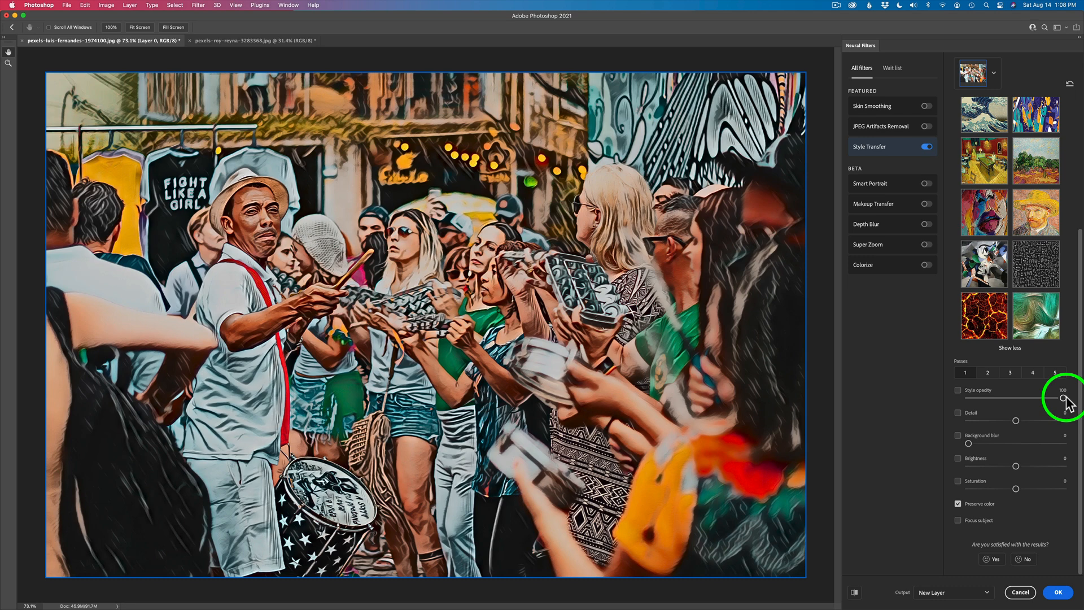
pyautogui.moveTo(1042, 399); pyautogui.dragTo(1039, 399)
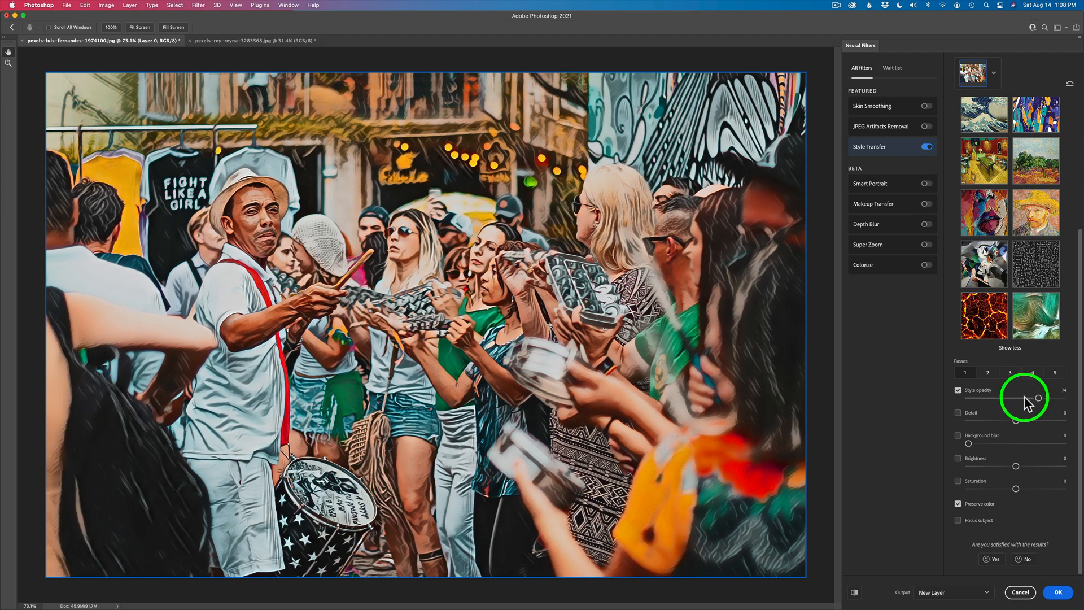
# Set the style opacity to 67 and the detail to +24 for the applied style.
pyautogui.click(1025, 397)
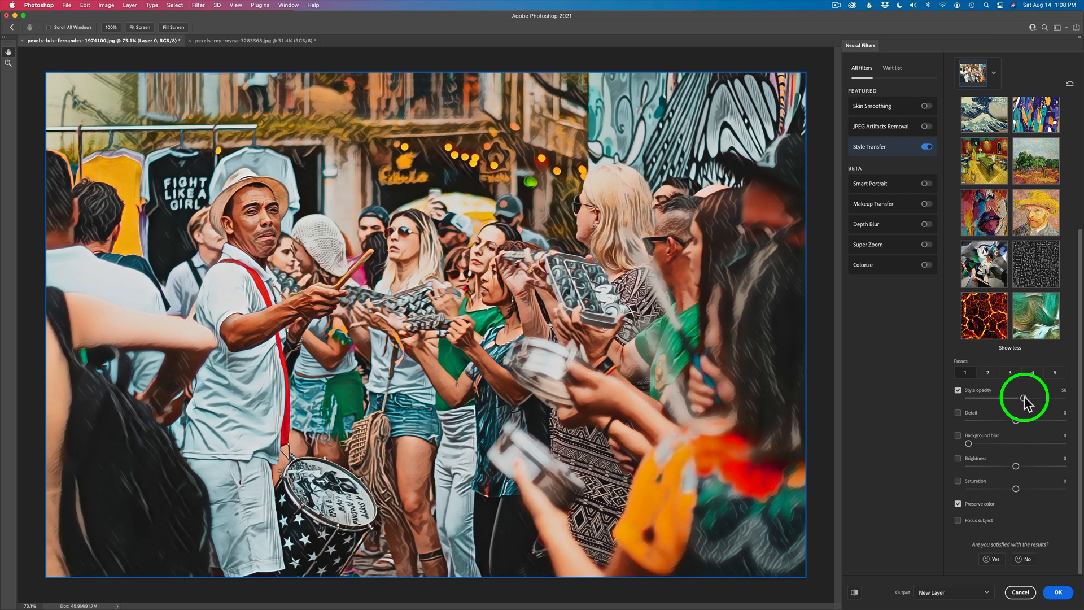
pyautogui.moveTo(1025, 398); pyautogui.dragTo(1035, 396)
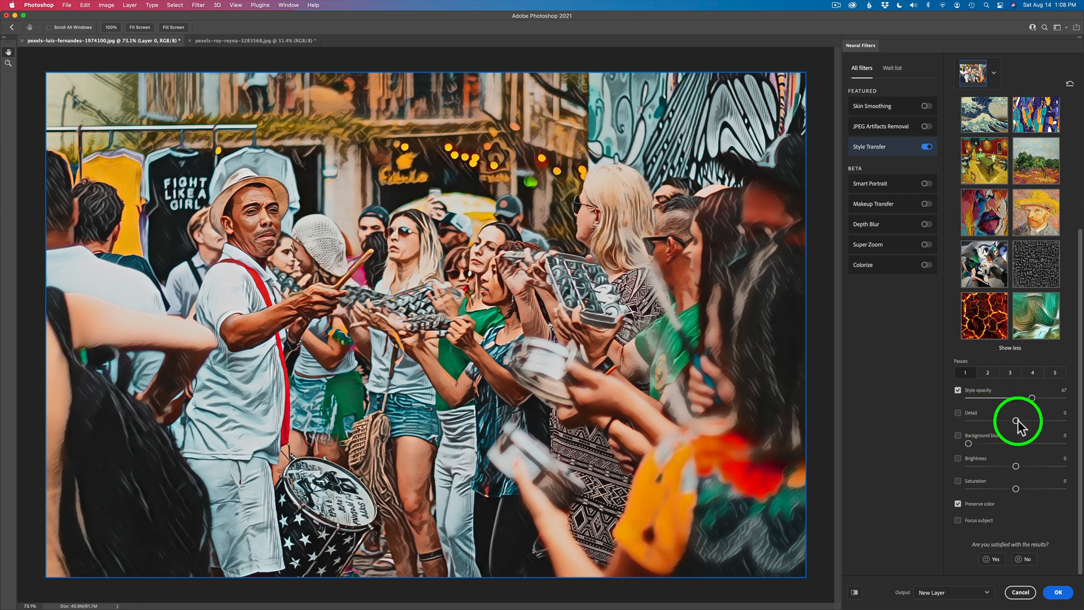
pyautogui.moveTo(1016, 421); pyautogui.dragTo(1040, 422)
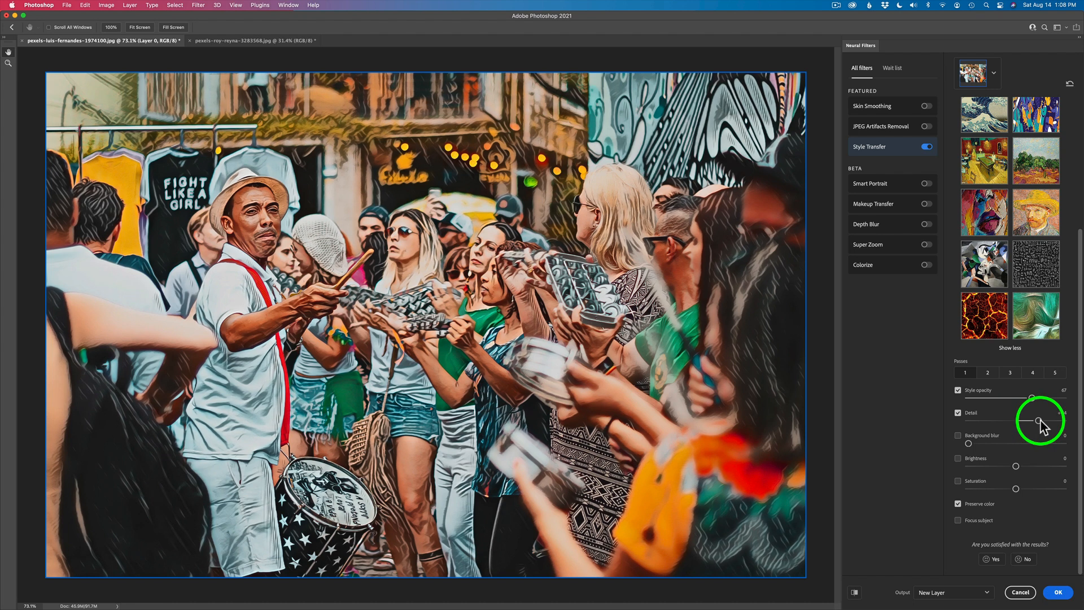
pyautogui.click(1039, 421)
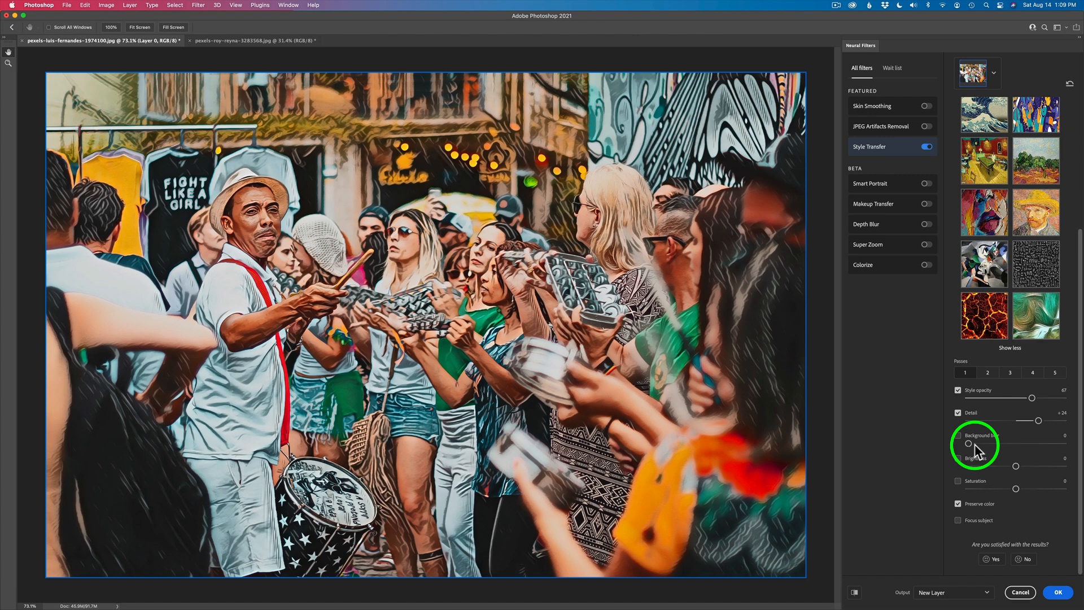
# Set the style's background blur to 15 and its brightness to +7.
pyautogui.moveTo(968, 444); pyautogui.dragTo(997, 443)
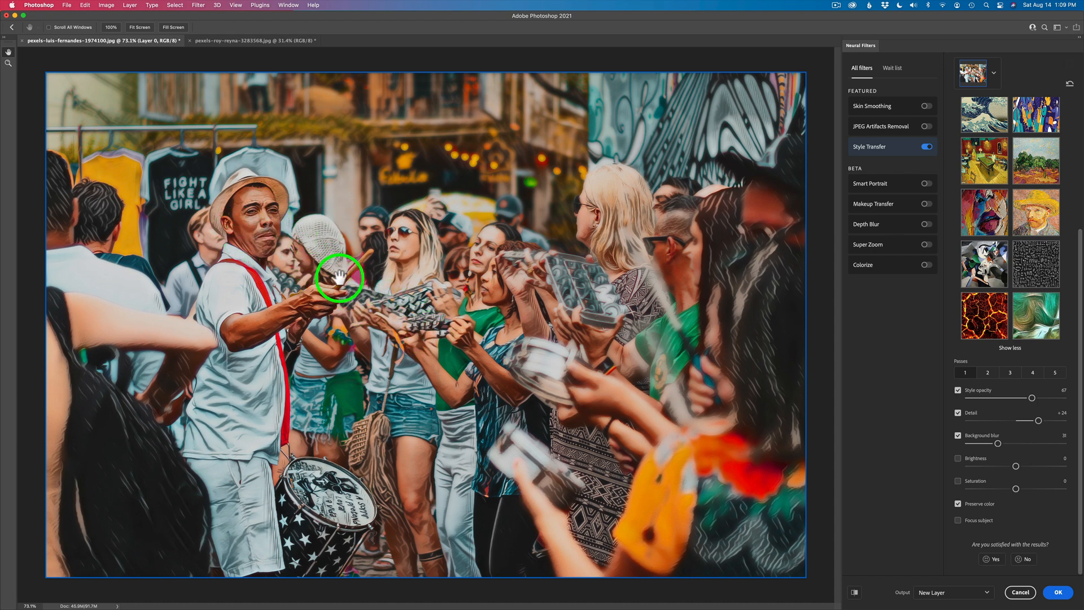
pyautogui.moveTo(997, 443); pyautogui.dragTo(986, 444)
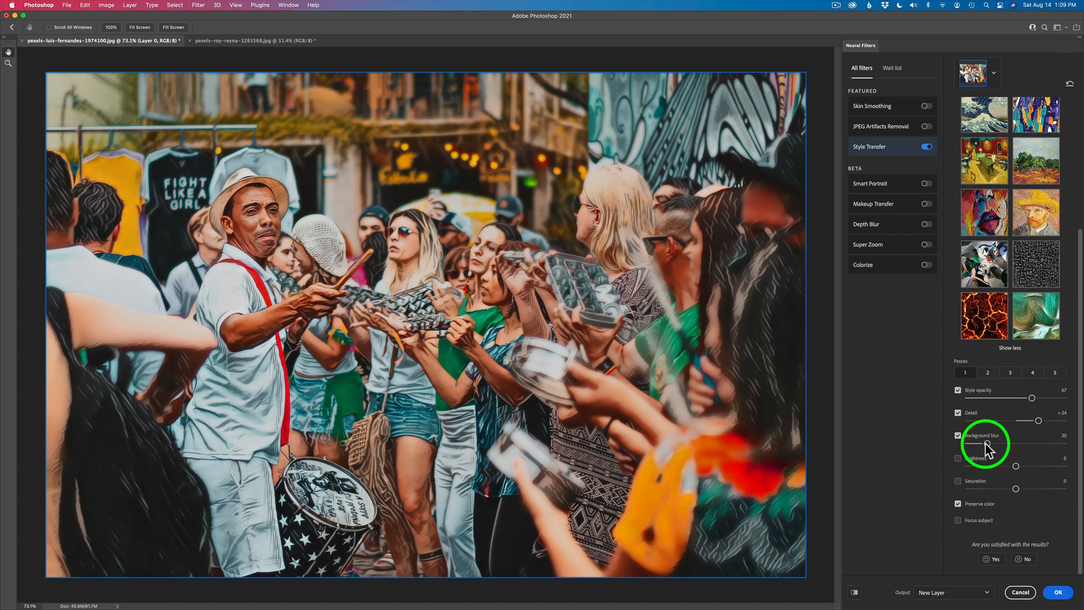
pyautogui.moveTo(985, 445); pyautogui.dragTo(981, 444)
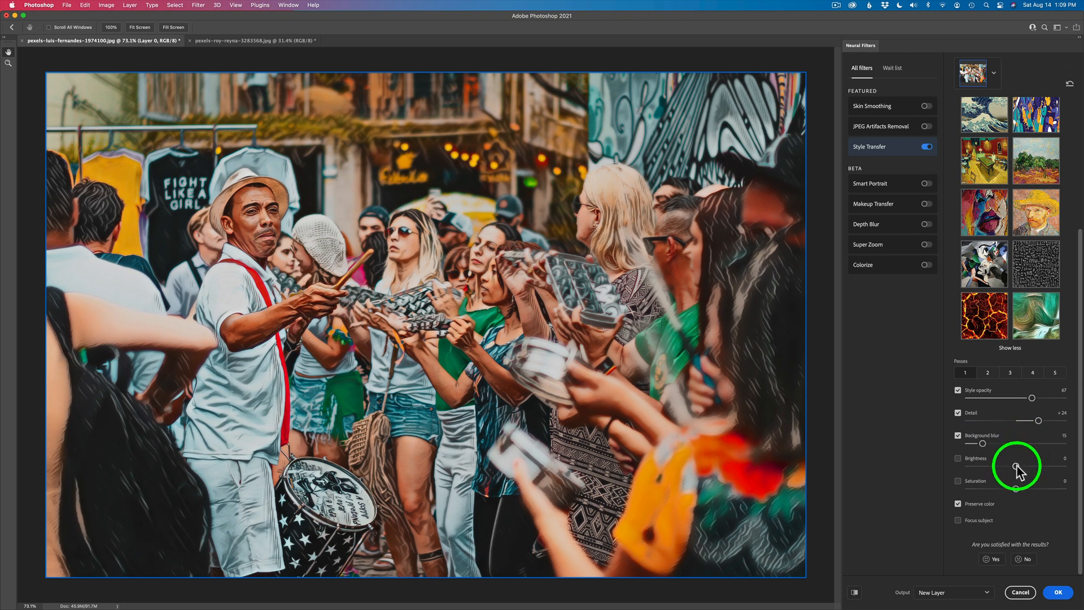
pyautogui.moveTo(1016, 466); pyautogui.dragTo(1022, 467)
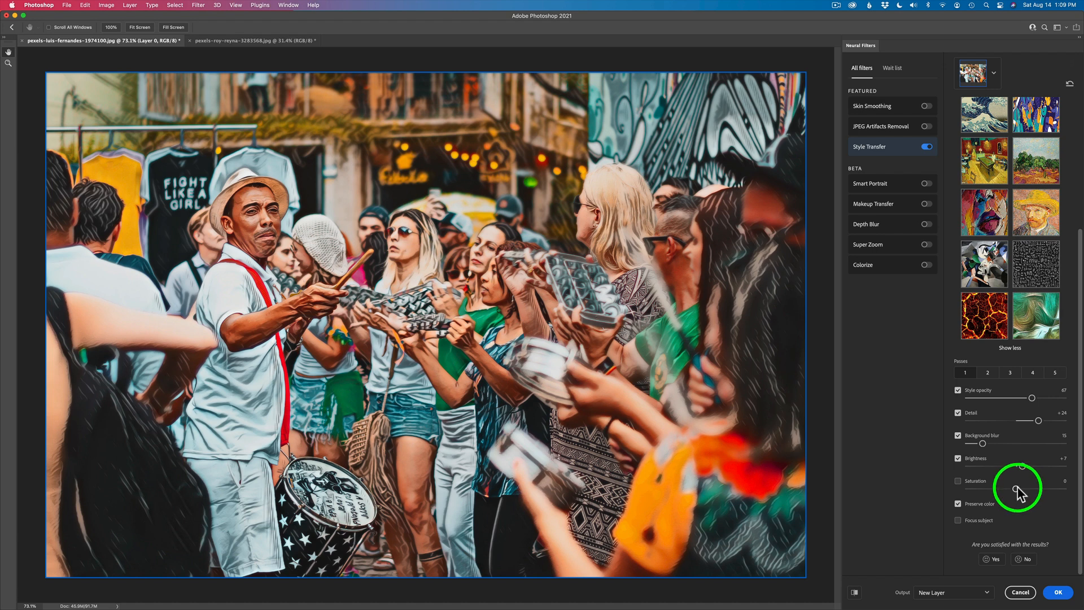
# Set the style's saturation to -4 and enable Focus subject.
pyautogui.moveTo(1015, 488); pyautogui.dragTo(1002, 490)
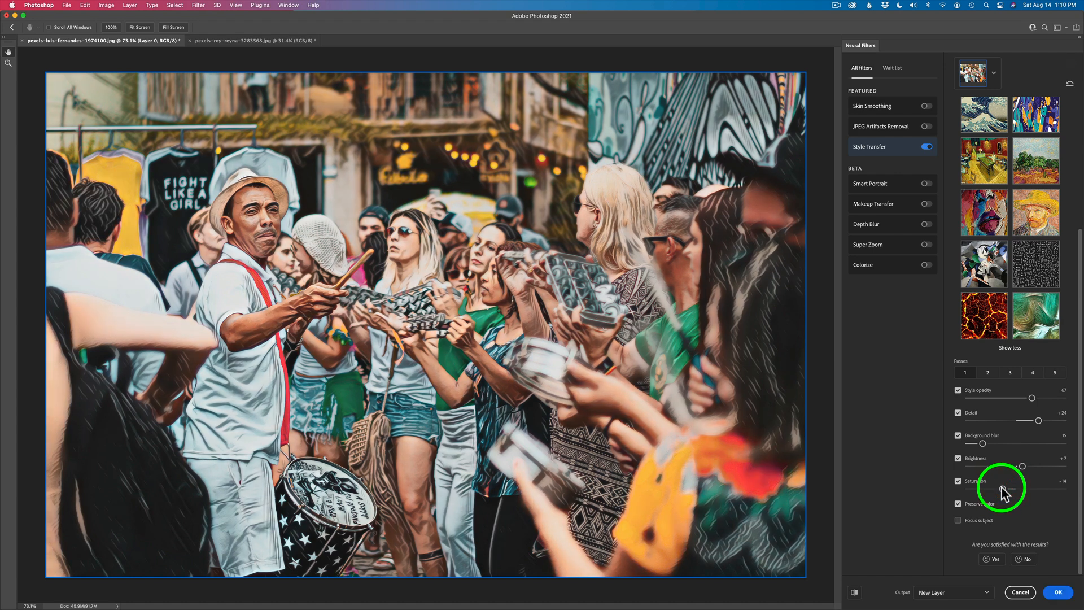
pyautogui.moveTo(1002, 489); pyautogui.dragTo(1011, 490)
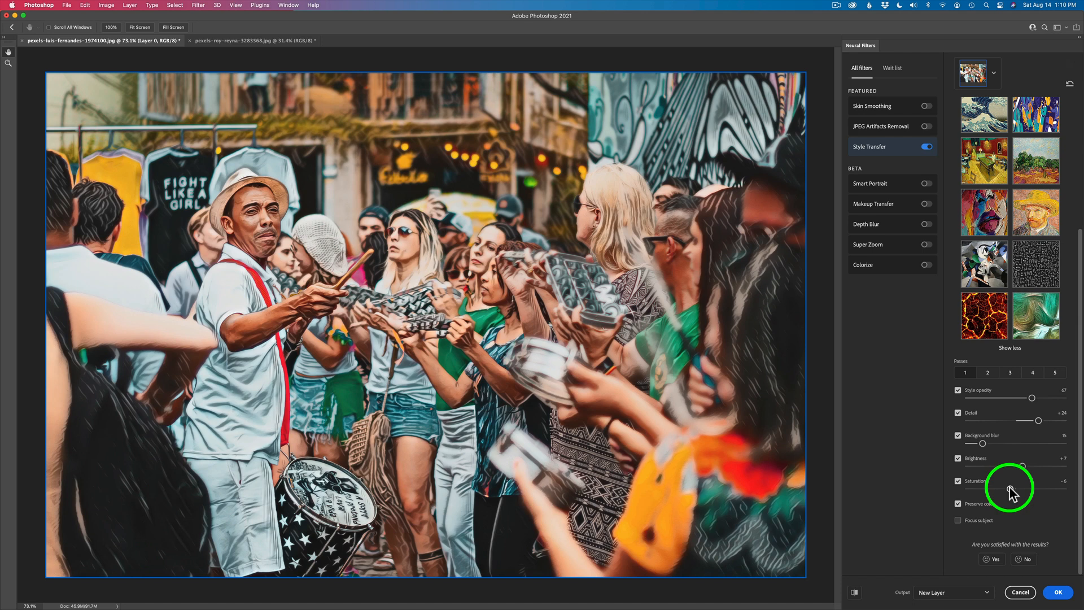
pyautogui.moveTo(1010, 490); pyautogui.dragTo(1012, 491)
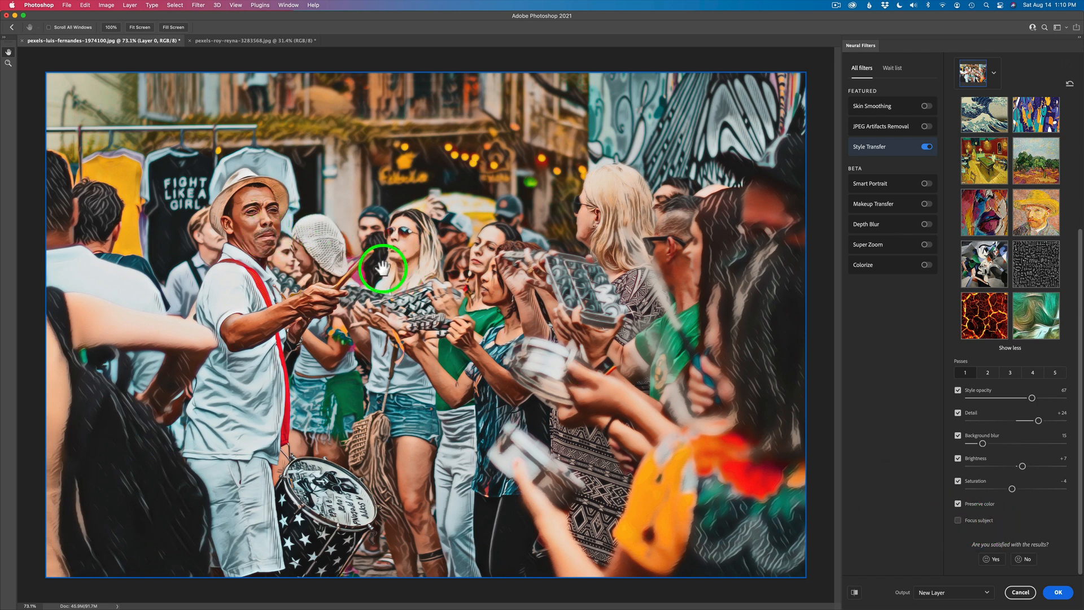
pyautogui.click(958, 520)
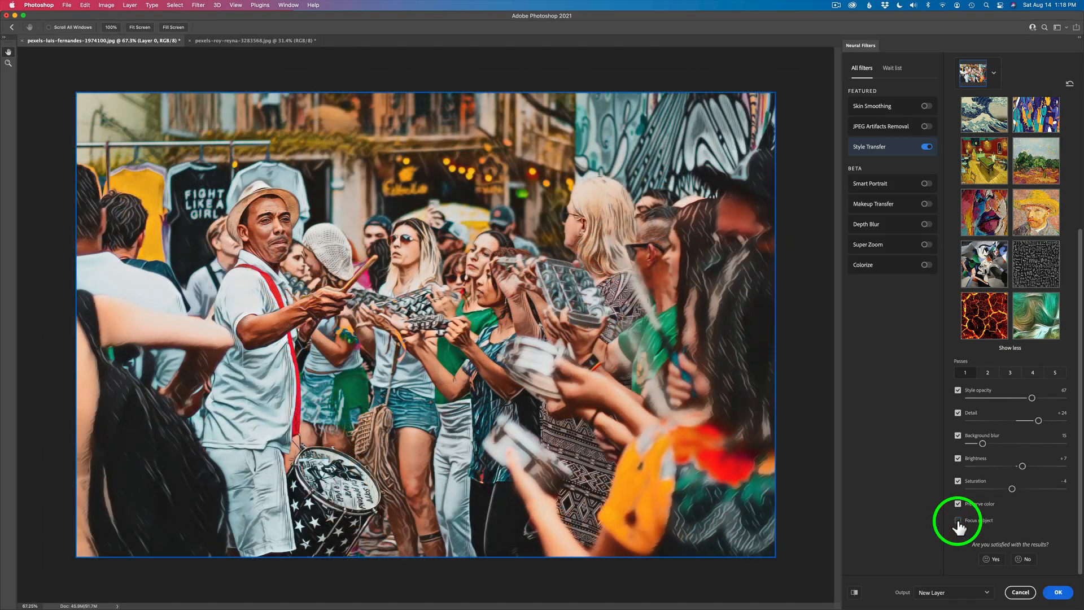
pyautogui.click(958, 520)
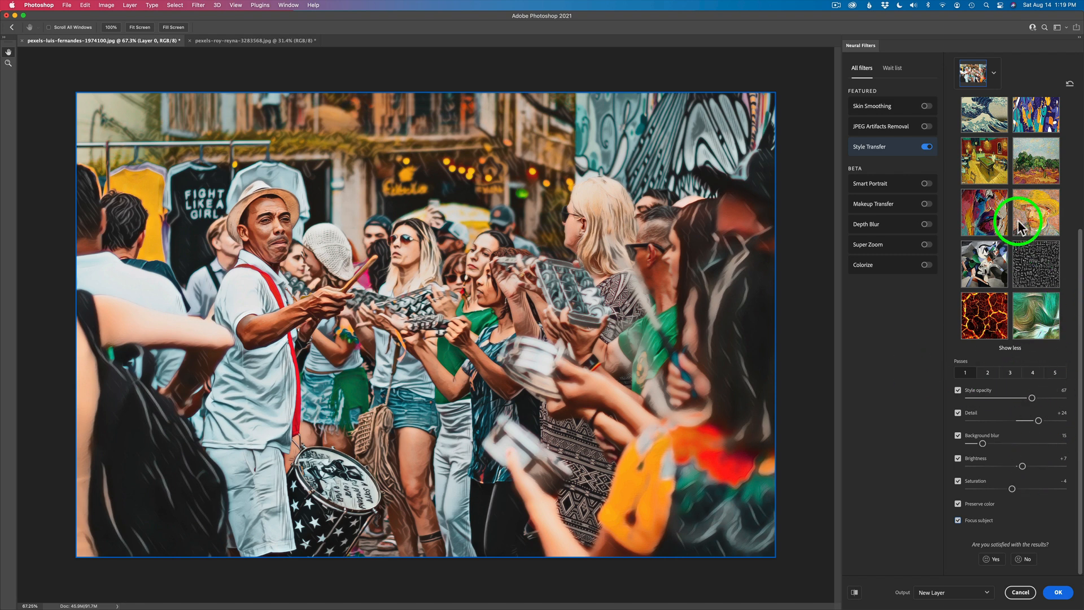
# Try the great wave, blue abstract, painted lips, line pattern, colorful face and black cat styles, and return to the Tattoo skull style.
pyautogui.scroll(5, 1017, 219)
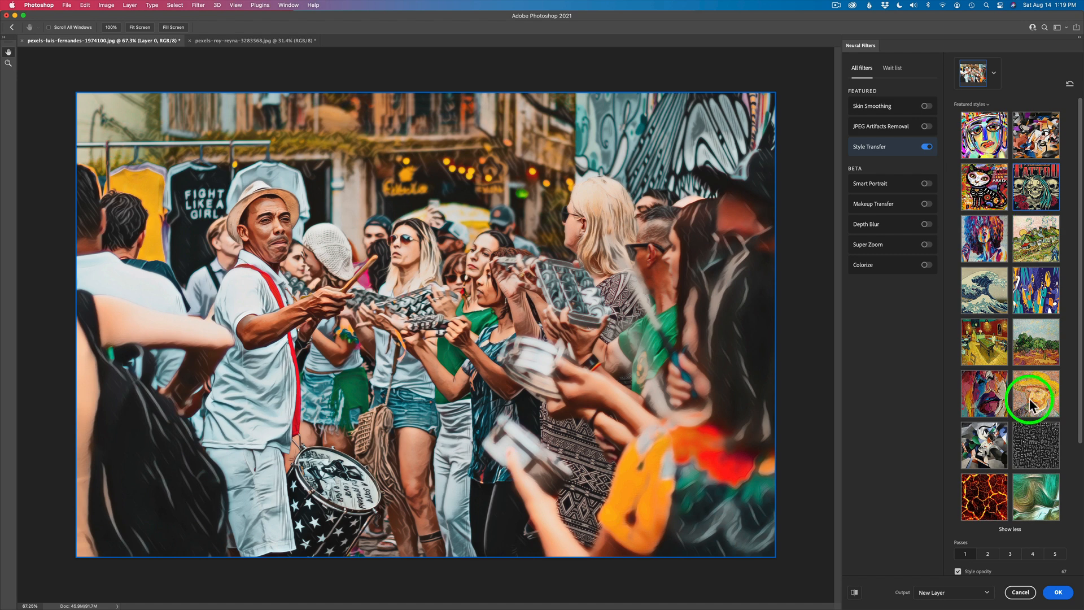
pyautogui.click(984, 280)
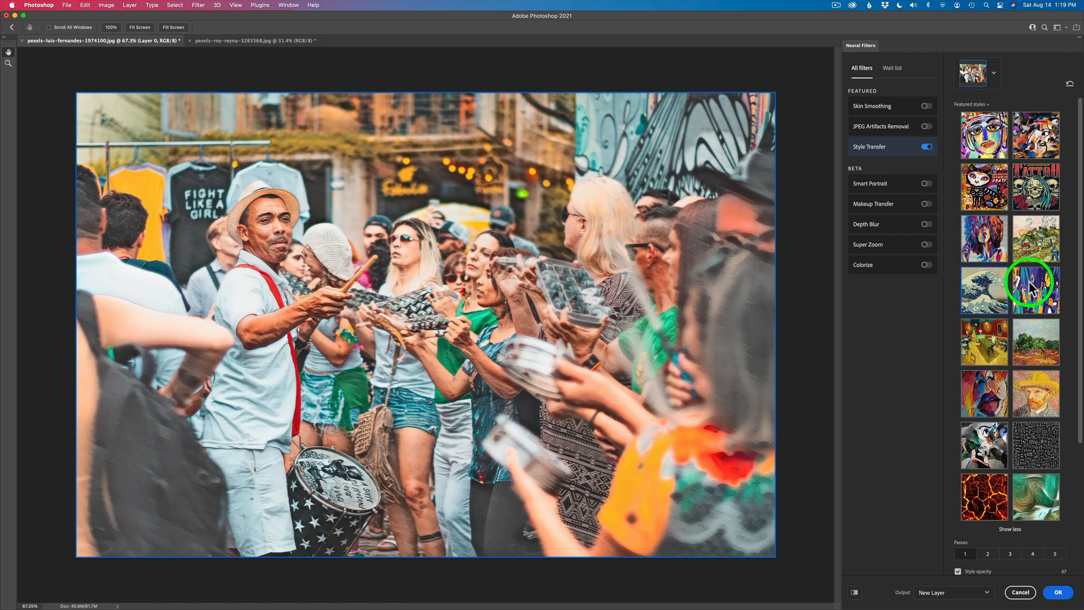
pyautogui.click(1035, 285)
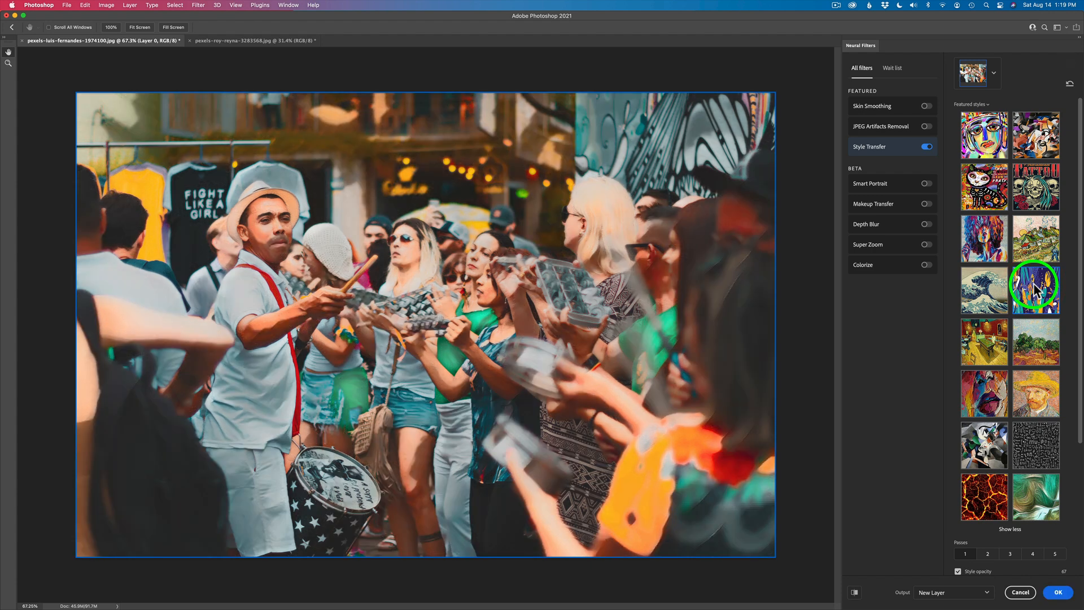
pyautogui.scroll(-3, 1032, 283)
pyautogui.click(989, 312)
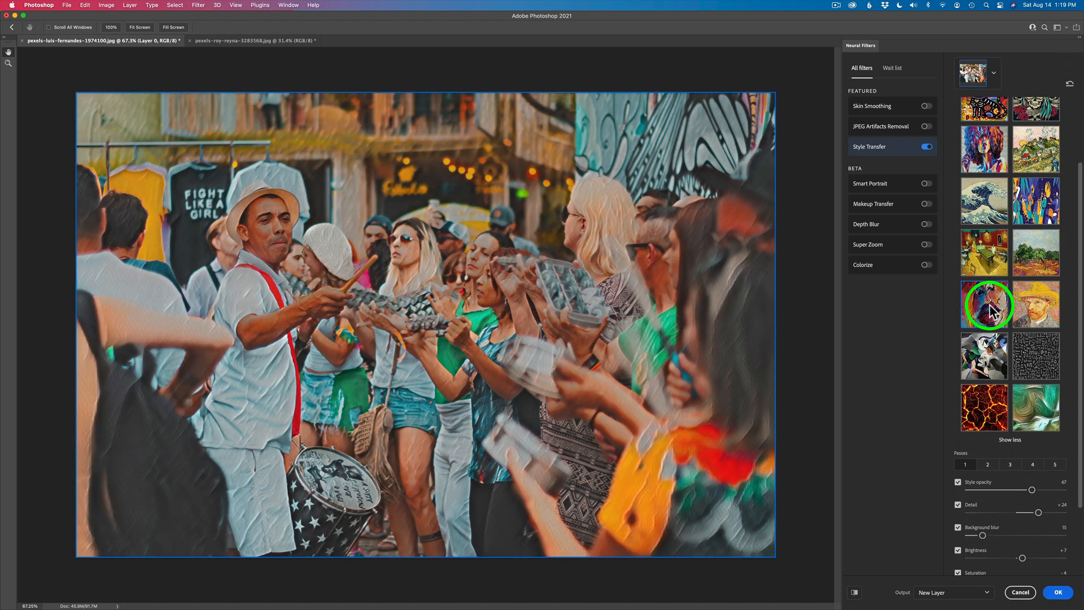
pyautogui.click(1036, 347)
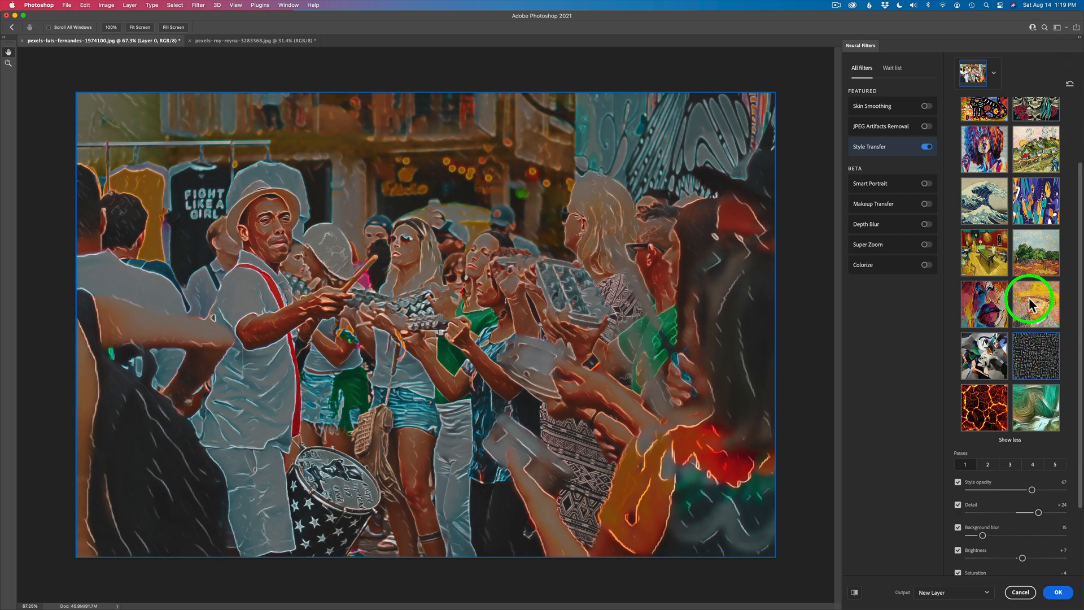
pyautogui.scroll(3, 1024, 271)
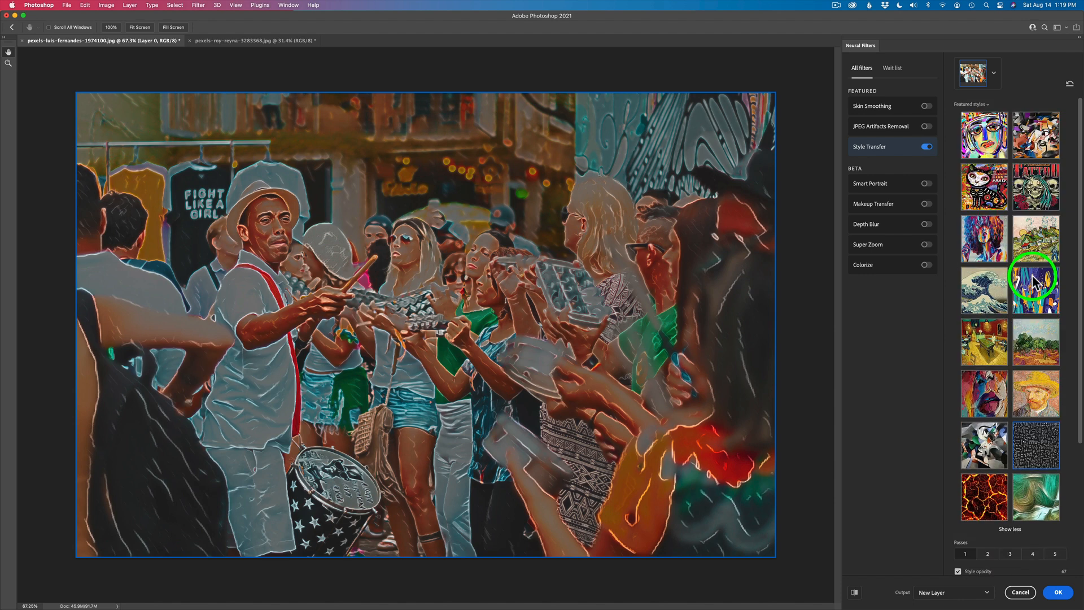
pyautogui.click(991, 142)
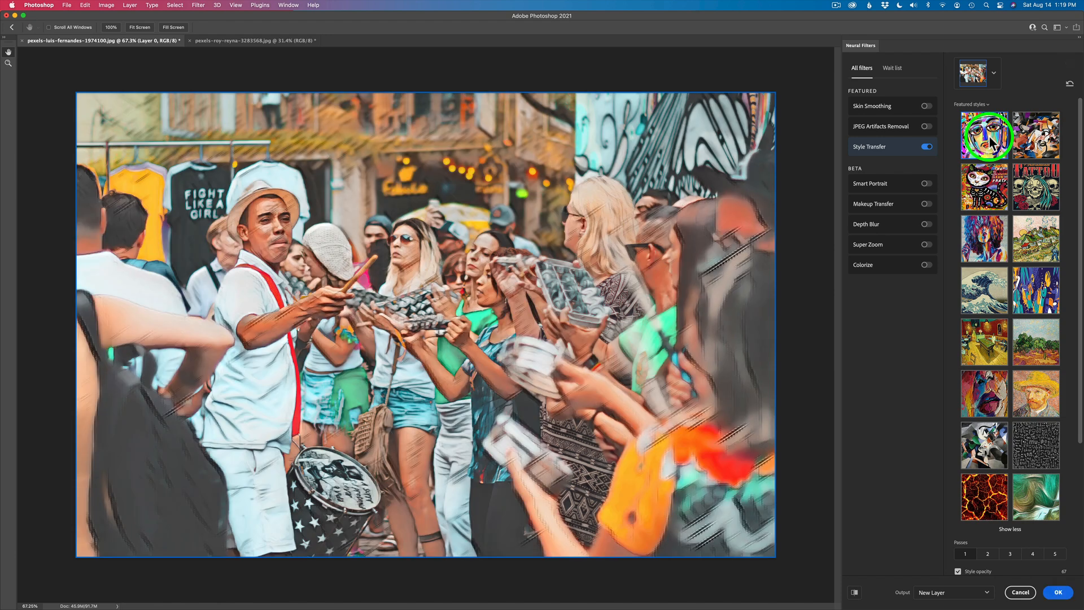
pyautogui.click(991, 192)
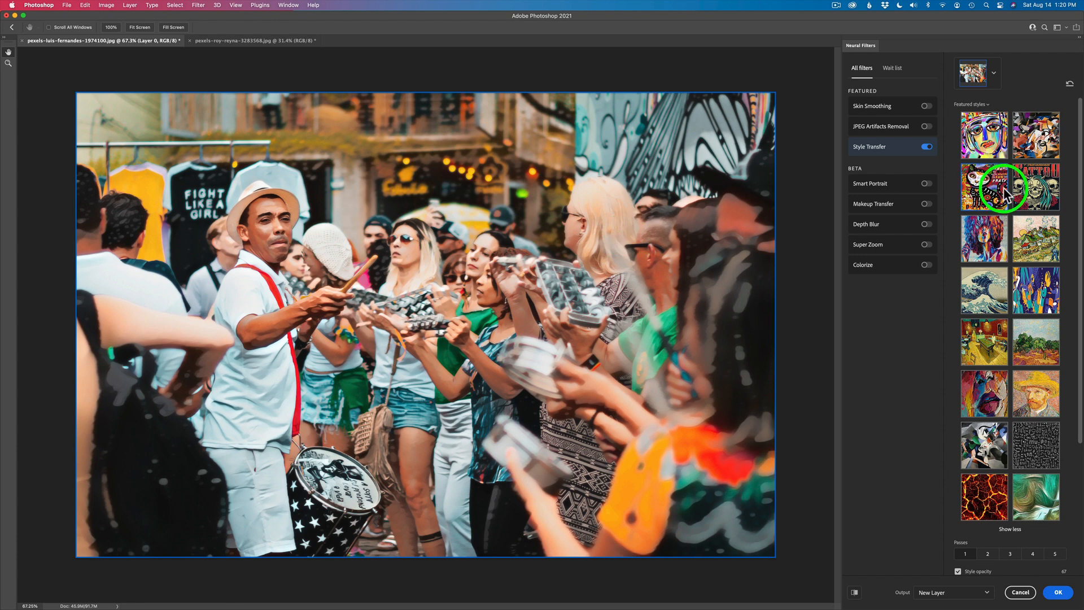
pyautogui.click(1037, 188)
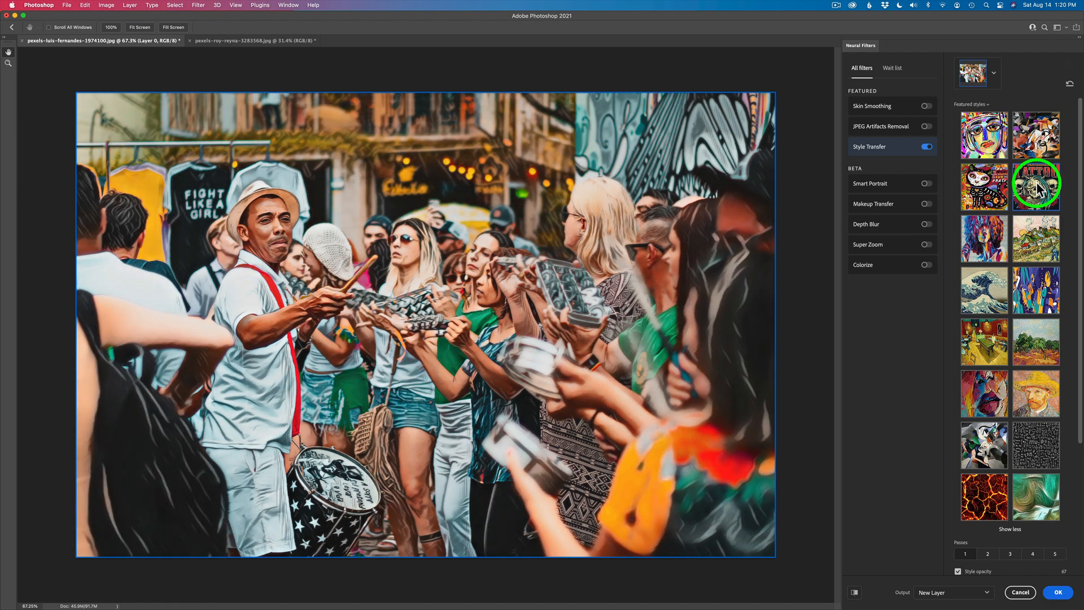
# Compare the original photo with the stylized result by switching the preview view.
pyautogui.scroll(-3, 1055, 339)
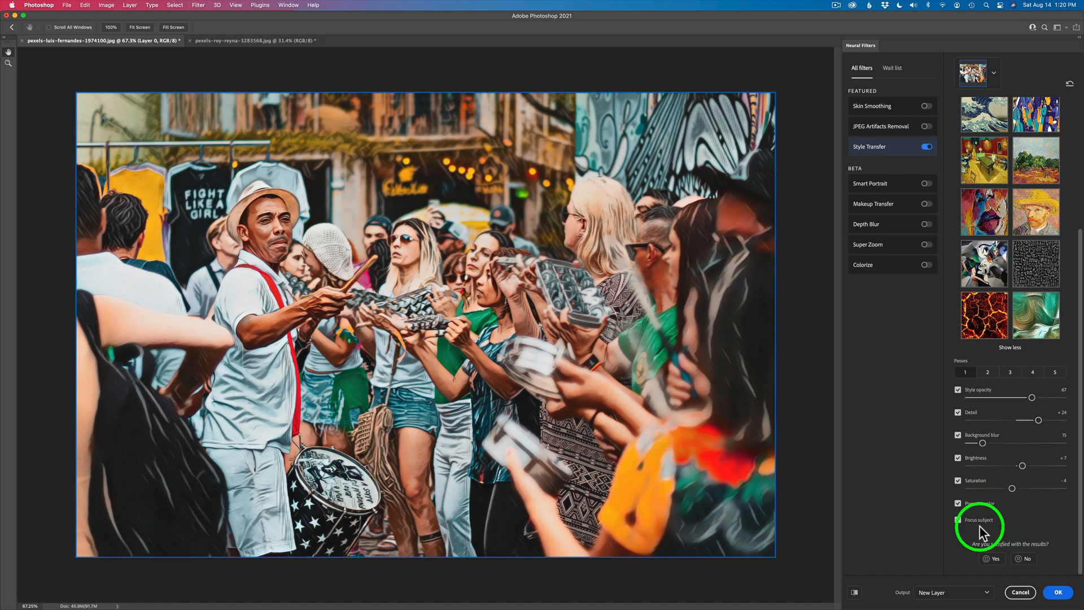
pyautogui.click(854, 593)
pyautogui.click(855, 592)
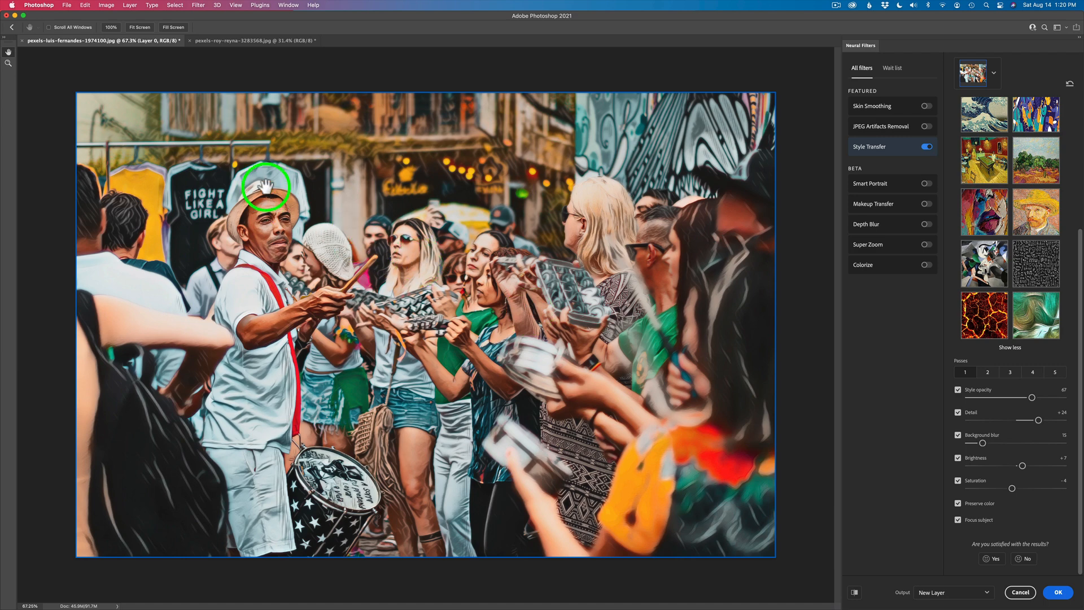
# Examine the stylized drummer and crowd up close, and fit the whole photo on the screen.
pyautogui.click(122, 29)
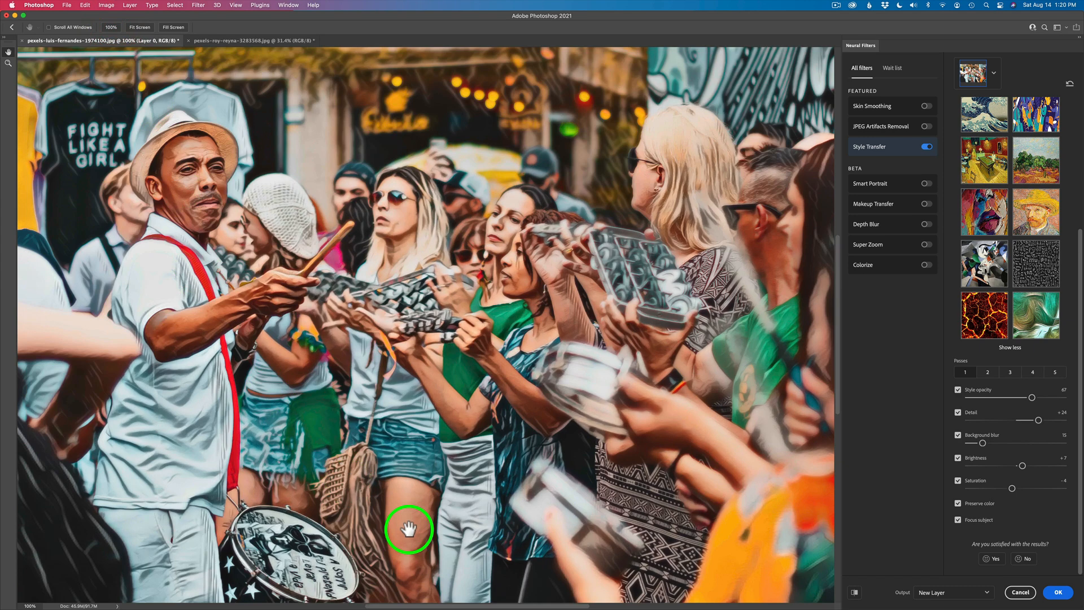
pyautogui.scroll(2, 460, 513)
pyautogui.scroll(2, 465, 516)
pyautogui.hscroll(-8, 465, 515)
pyautogui.scroll(3, 464, 515)
pyautogui.hscroll(-2, 464, 516)
pyautogui.scroll(2, 464, 515)
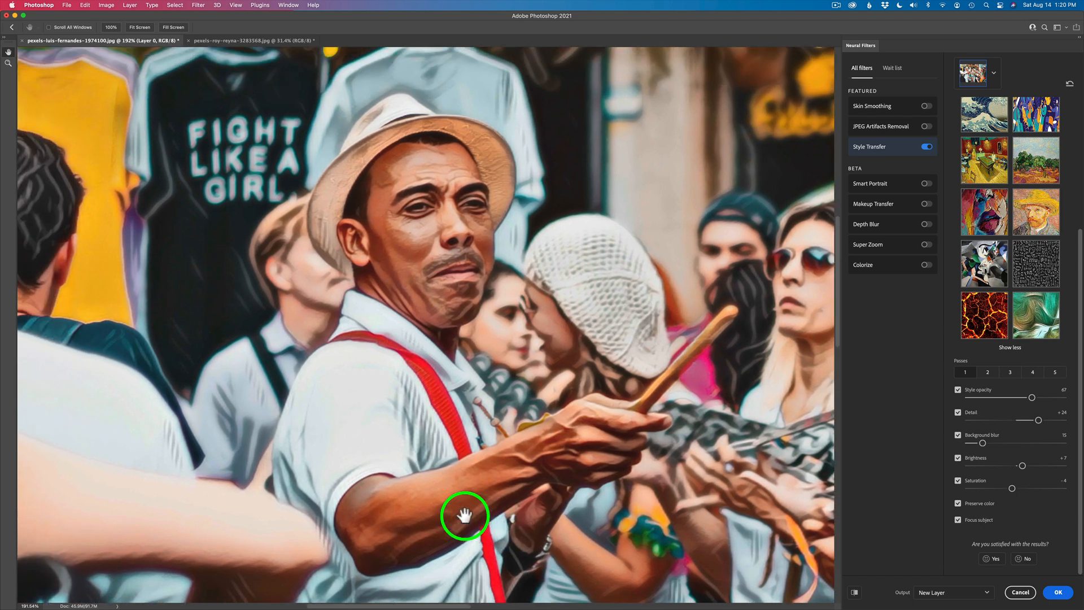
pyautogui.hscroll(-5, 464, 515)
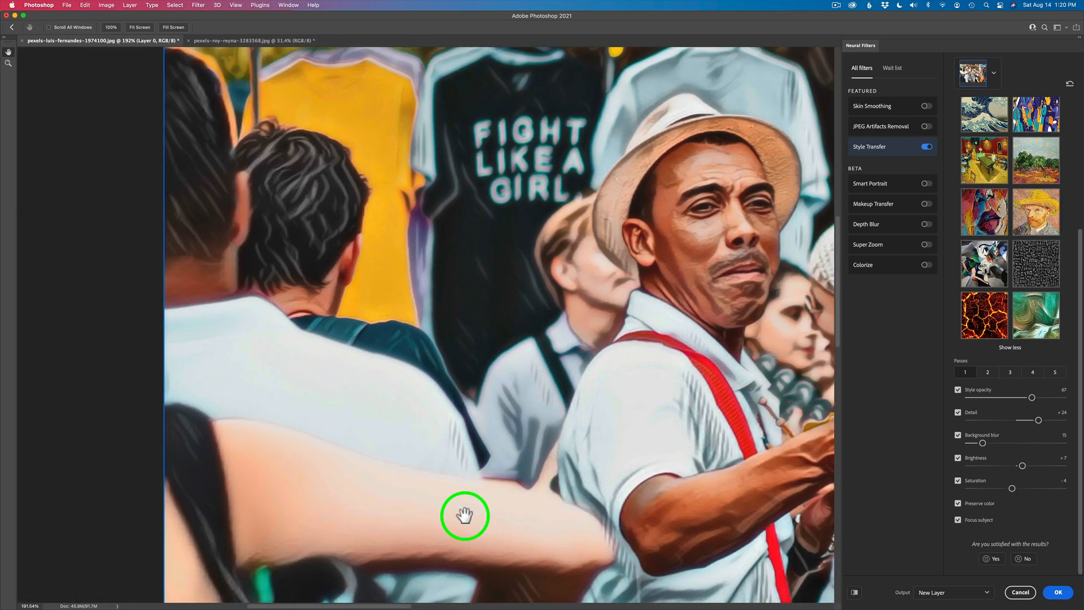
pyautogui.hscroll(5, 465, 515)
pyautogui.scroll(-3, 465, 515)
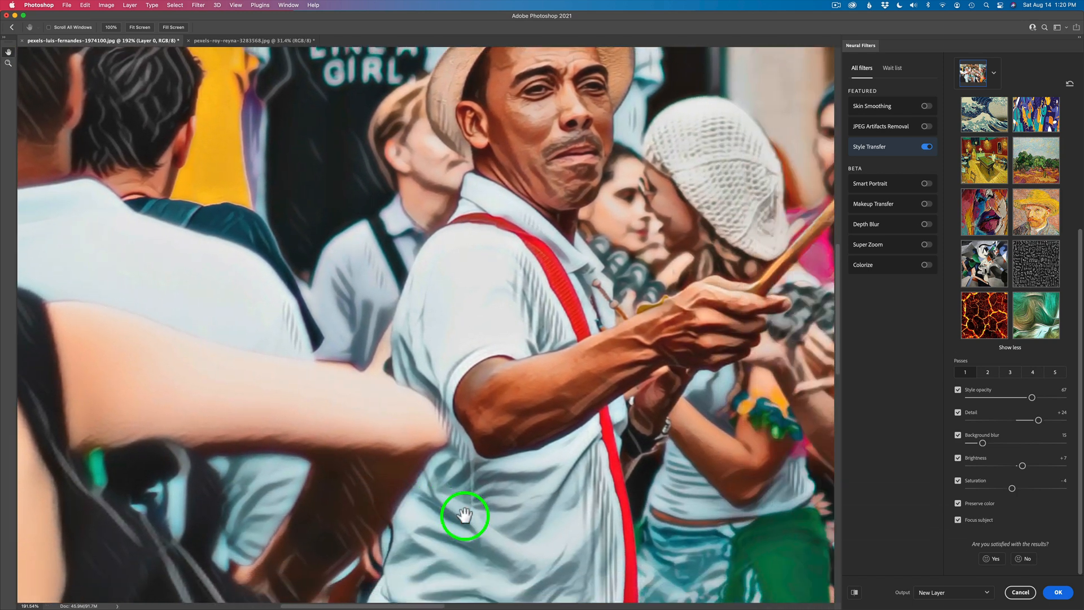
pyautogui.hscroll(10, 464, 515)
pyautogui.scroll(3, 464, 515)
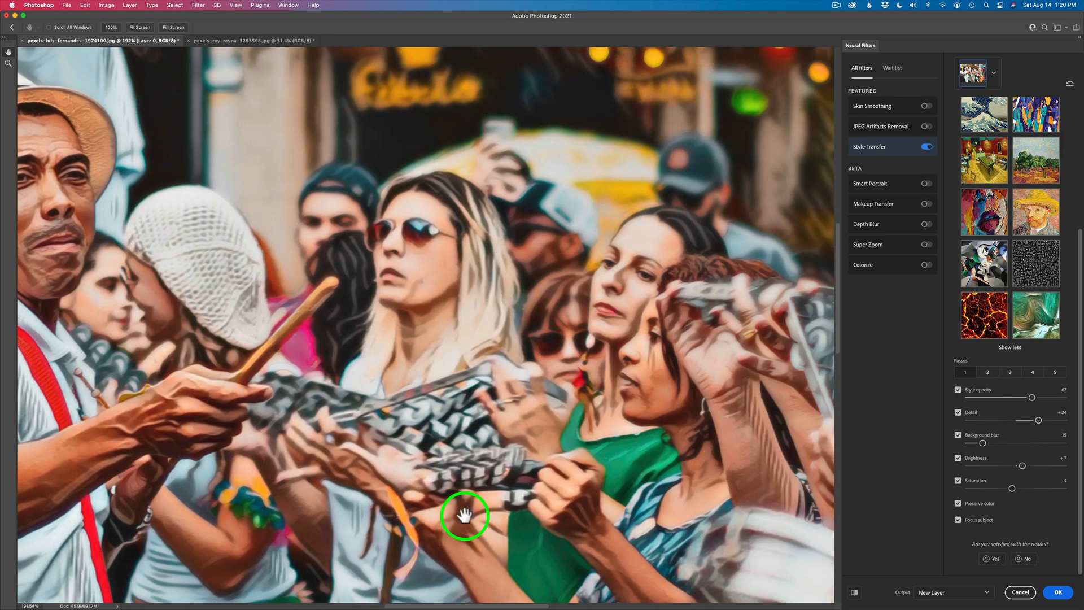
pyautogui.hscroll(8, 465, 516)
pyautogui.scroll(1, 464, 515)
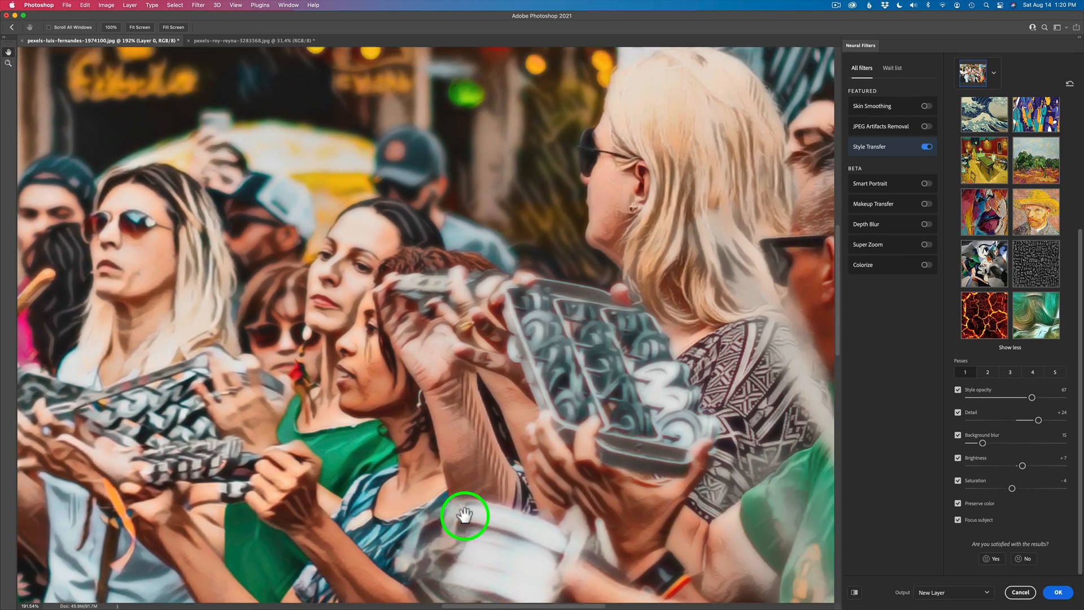
pyautogui.hscroll(-8, 465, 515)
pyautogui.scroll(-5, 464, 515)
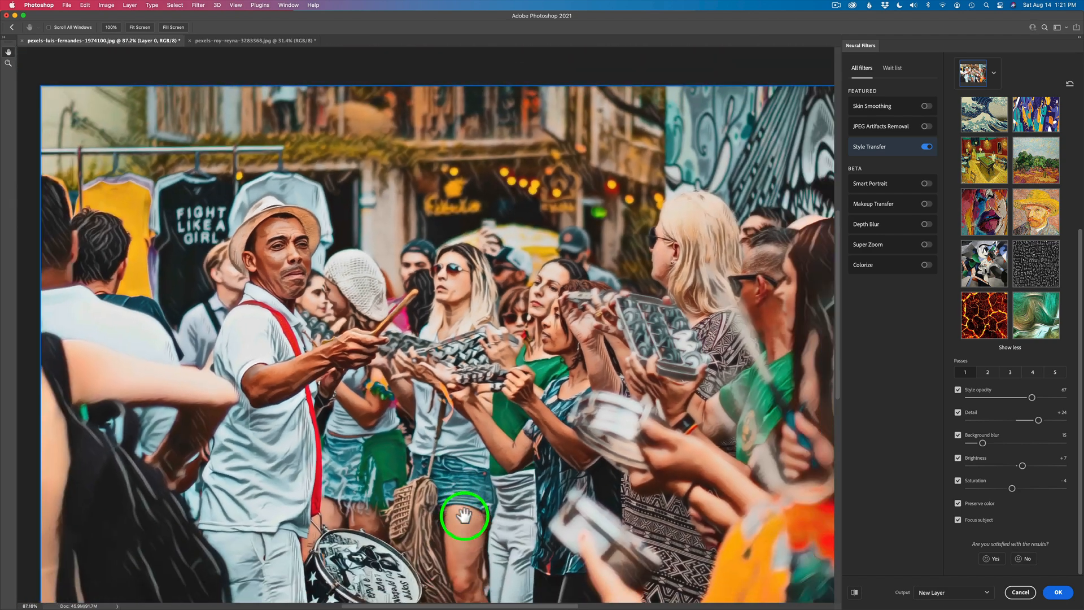
pyautogui.scroll(-3, 465, 516)
pyautogui.scroll(3, 465, 515)
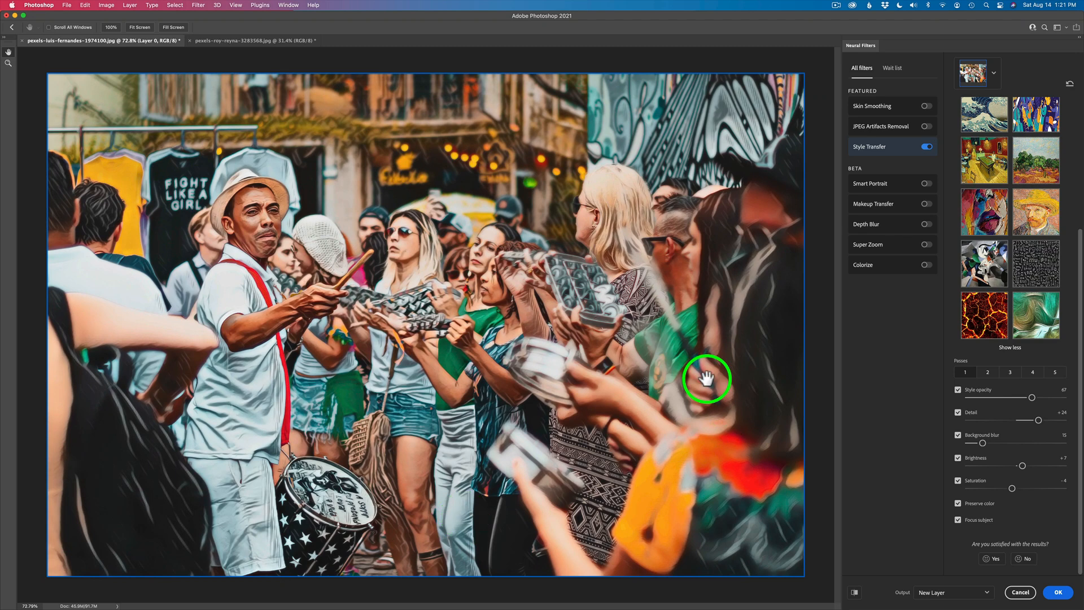
pyautogui.click(172, 27)
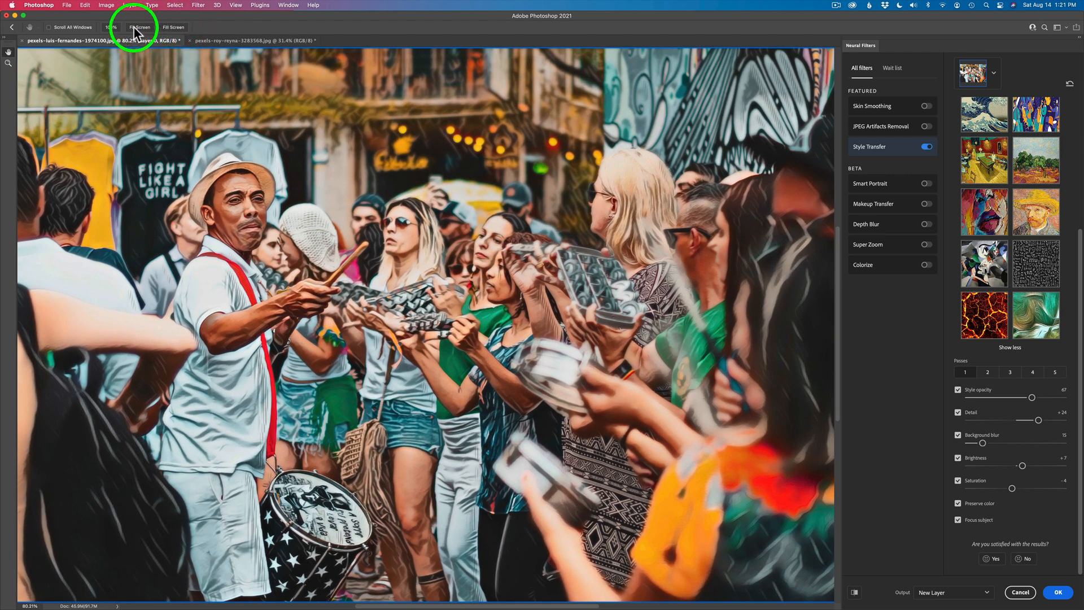
pyautogui.click(137, 27)
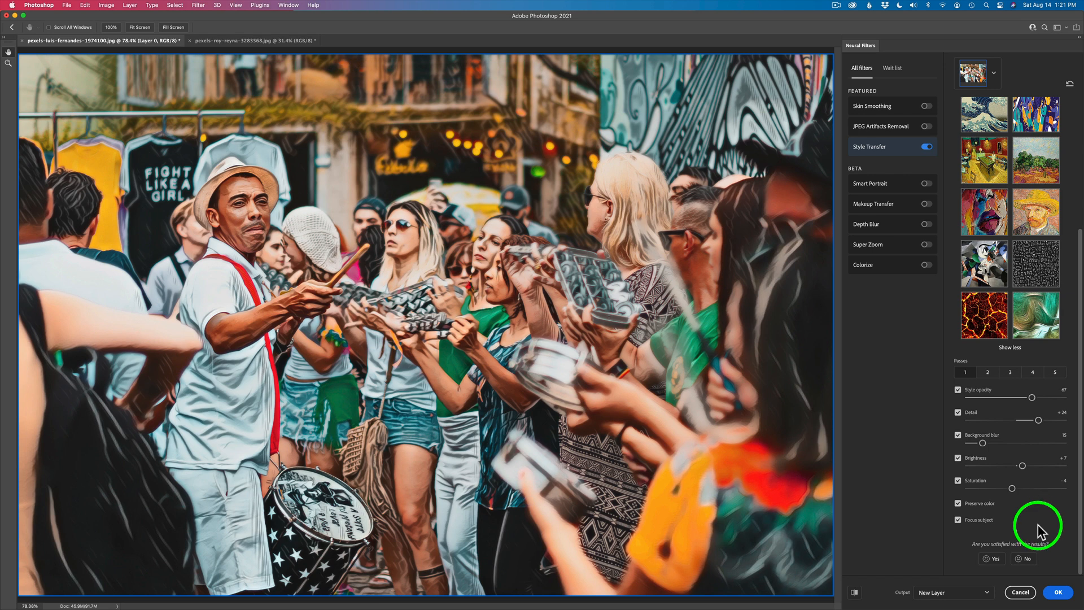
# Set the output to Duplicate Layer Masked and apply the Style Transfer filter to the street-drummer photo.
pyautogui.click(989, 593)
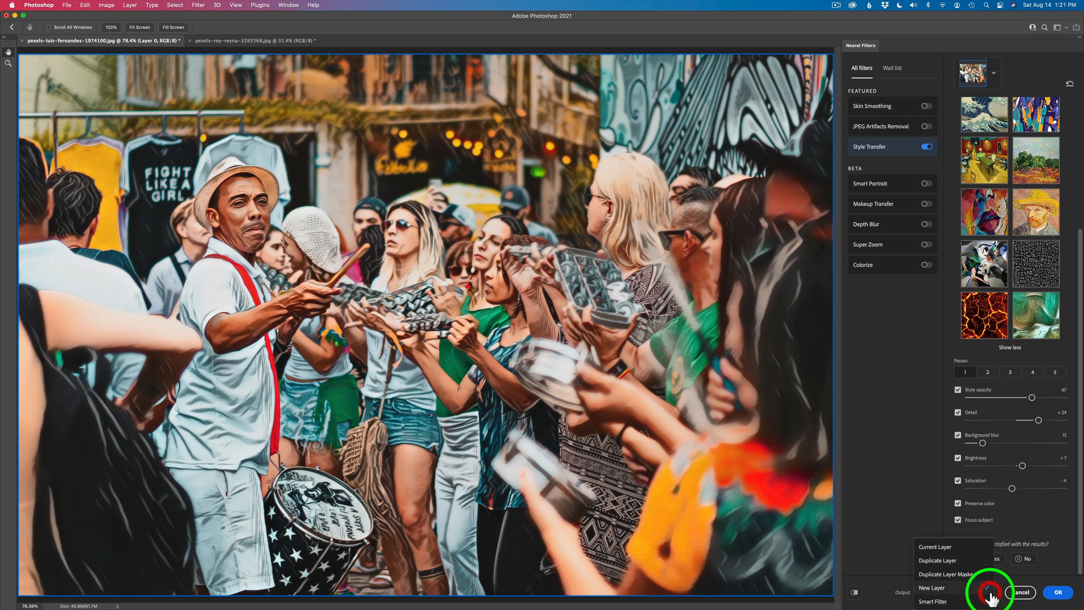
pyautogui.click(959, 575)
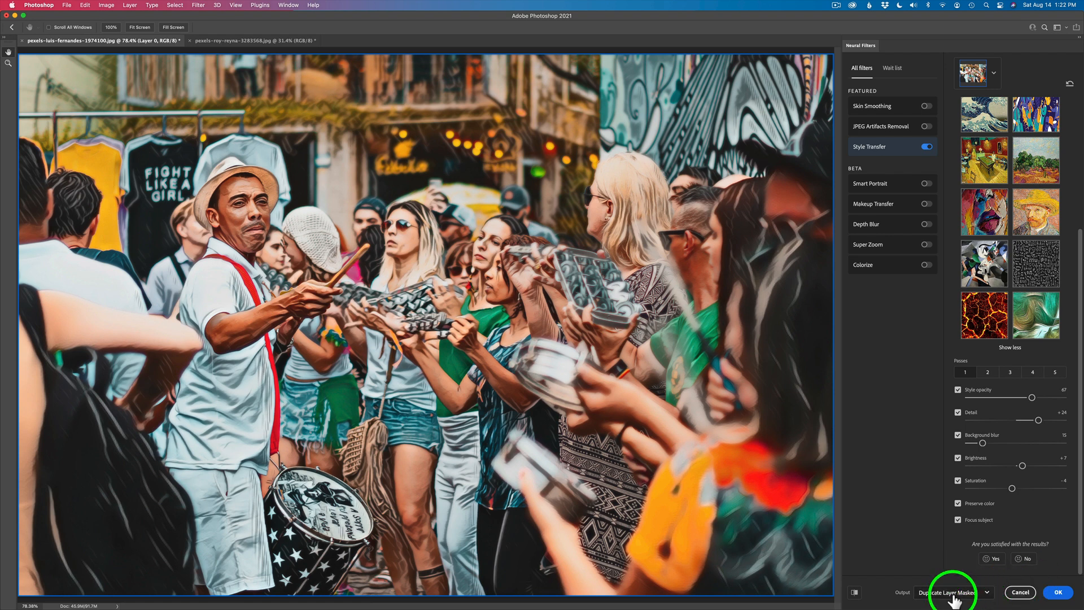
pyautogui.click(1058, 593)
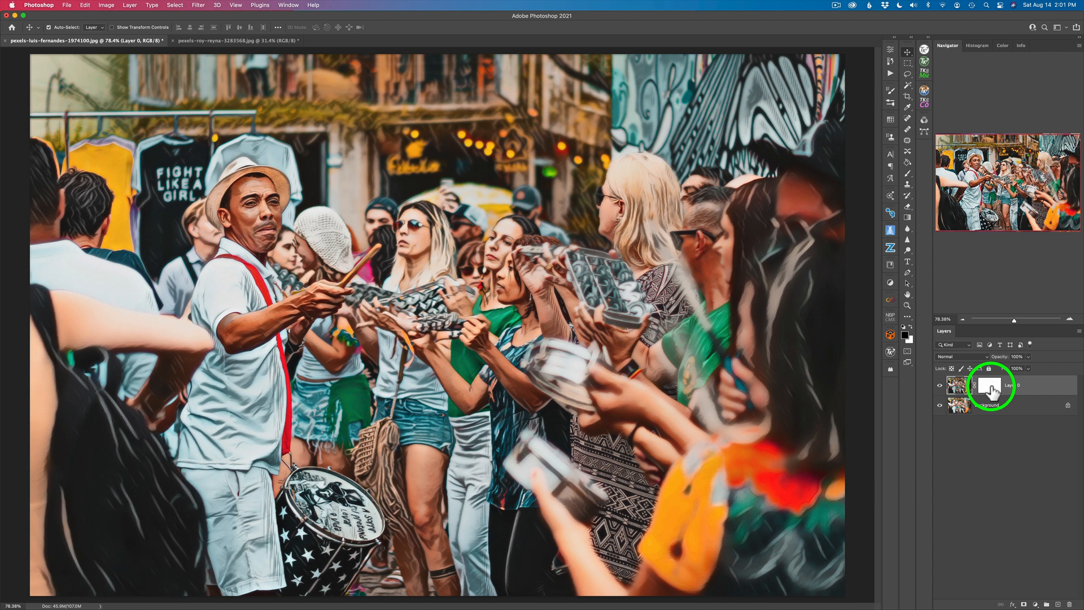
# Select the stylized layer's mask and compare the drummer photo with and without the stylized layer.
pyautogui.click(991, 388)
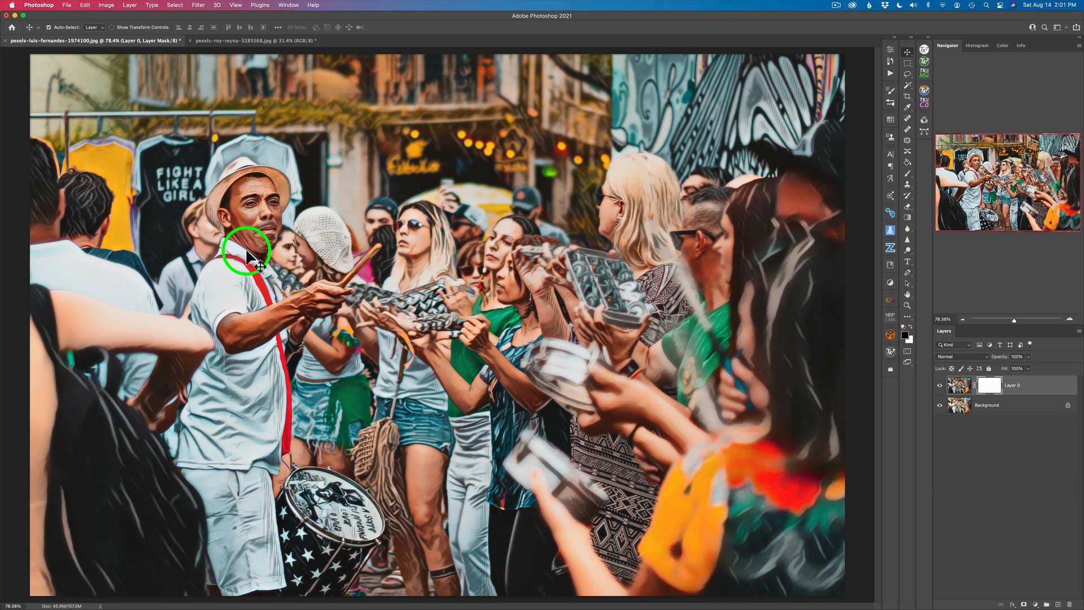
pyautogui.click(940, 386)
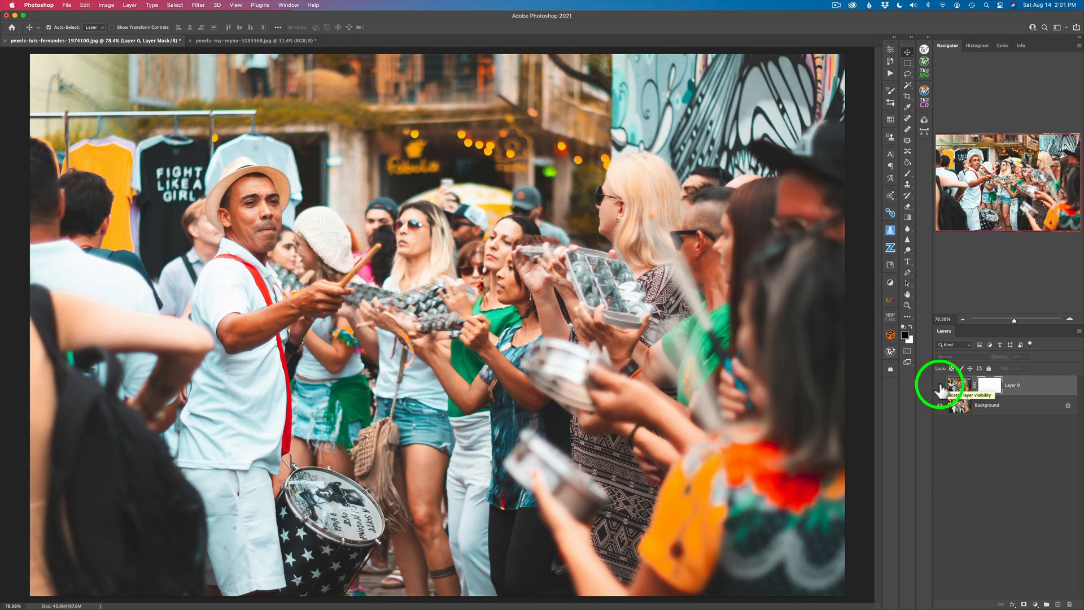
pyautogui.click(940, 386)
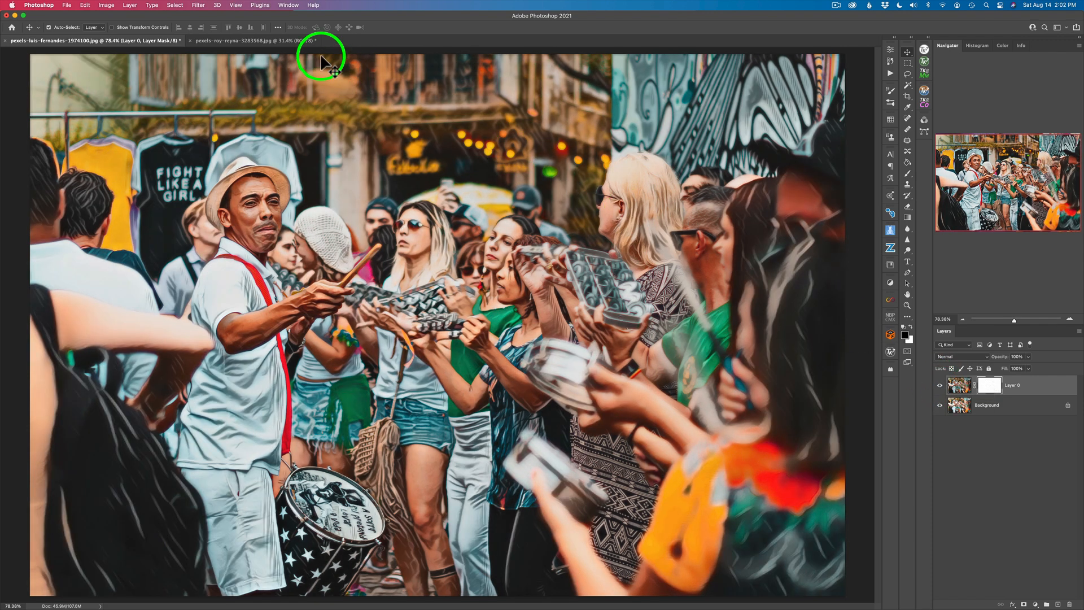
# Switch to the pexels-roy-reyna-3283568.jpg portrait, open Neural Filters and enable Style Transfer.
pyautogui.click(245, 41)
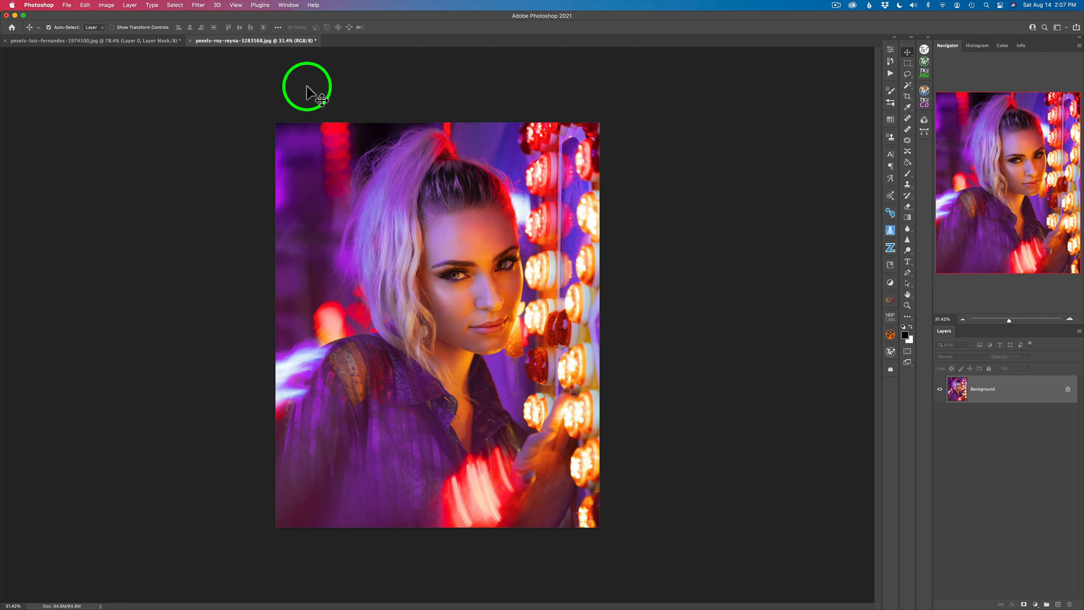
pyautogui.click(198, 6)
pyautogui.click(212, 41)
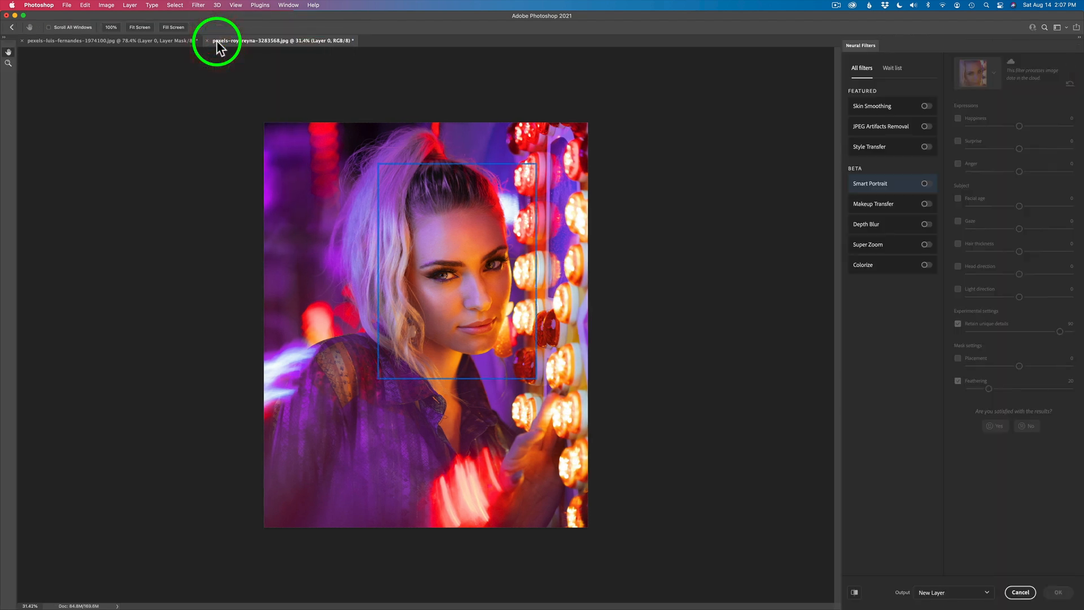
pyautogui.click(924, 148)
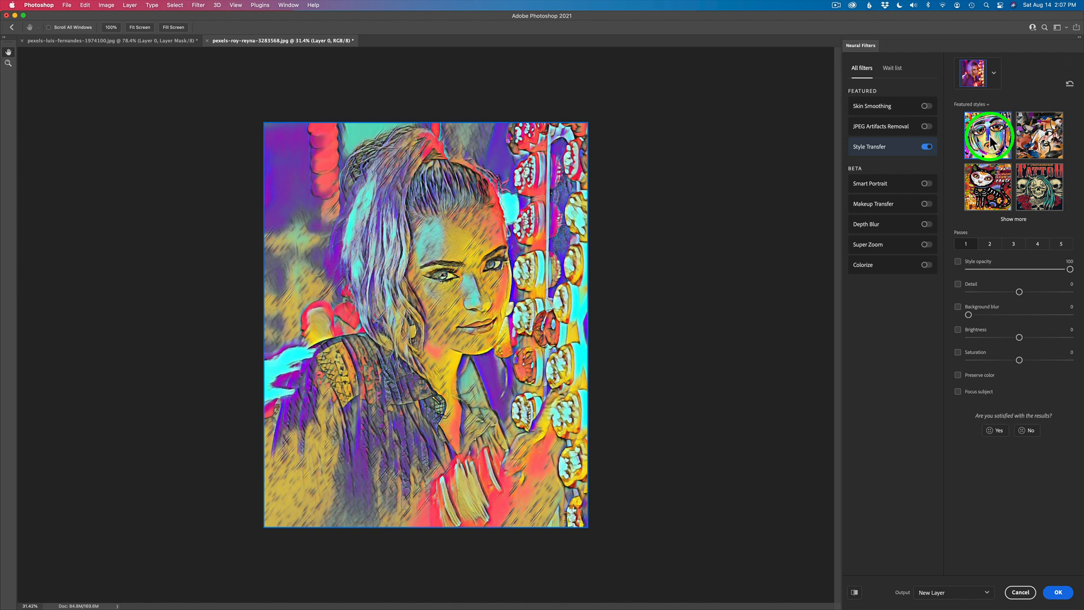
# Apply the second featured style, next to the colorful face, to the portrait and enable Preserve color.
pyautogui.click(1046, 139)
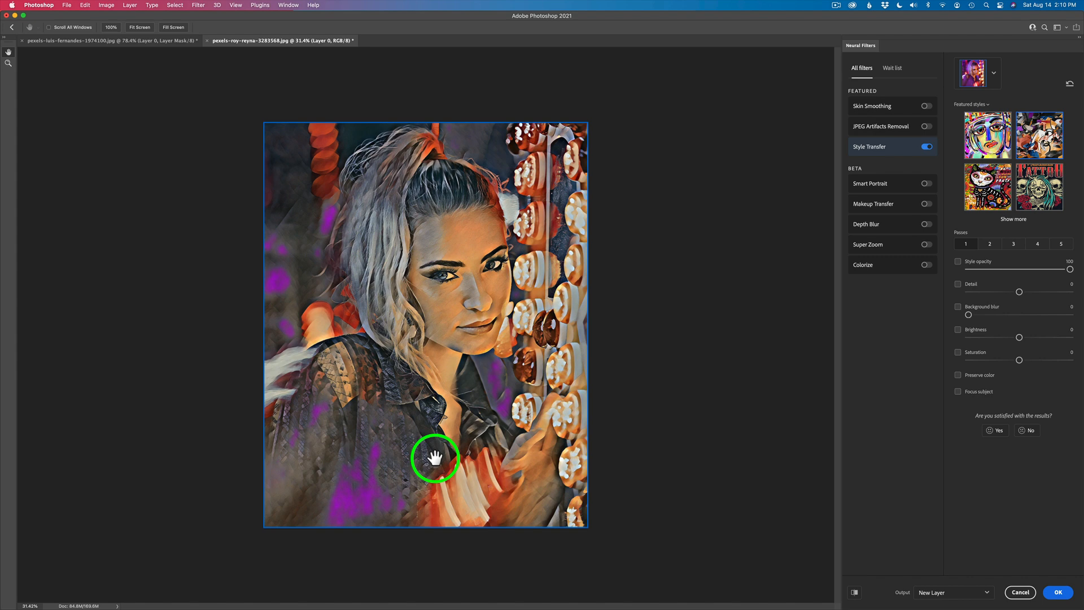
pyautogui.click(148, 28)
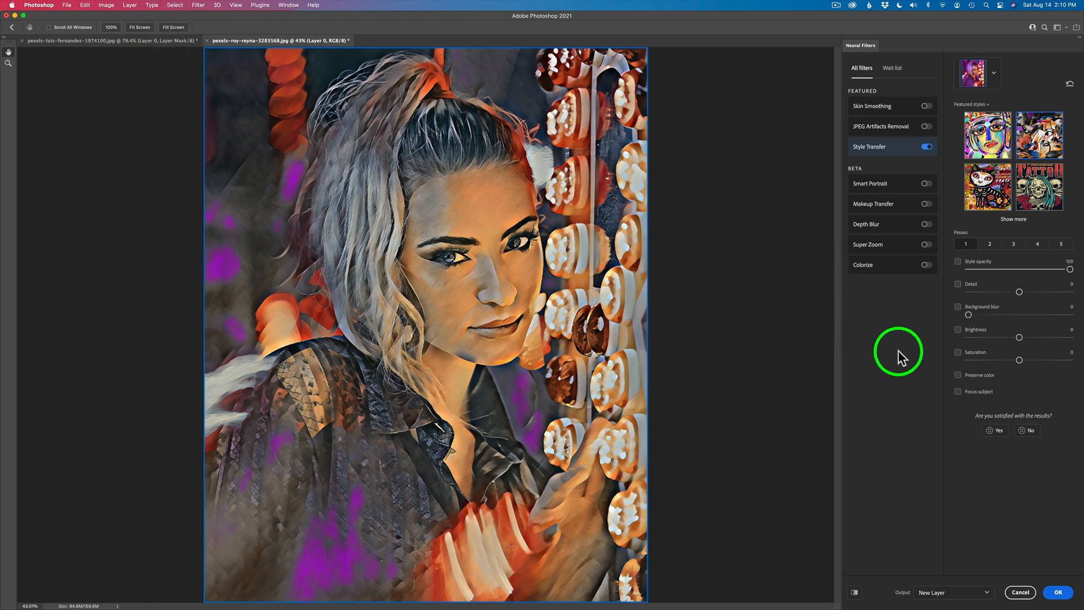
pyautogui.click(958, 376)
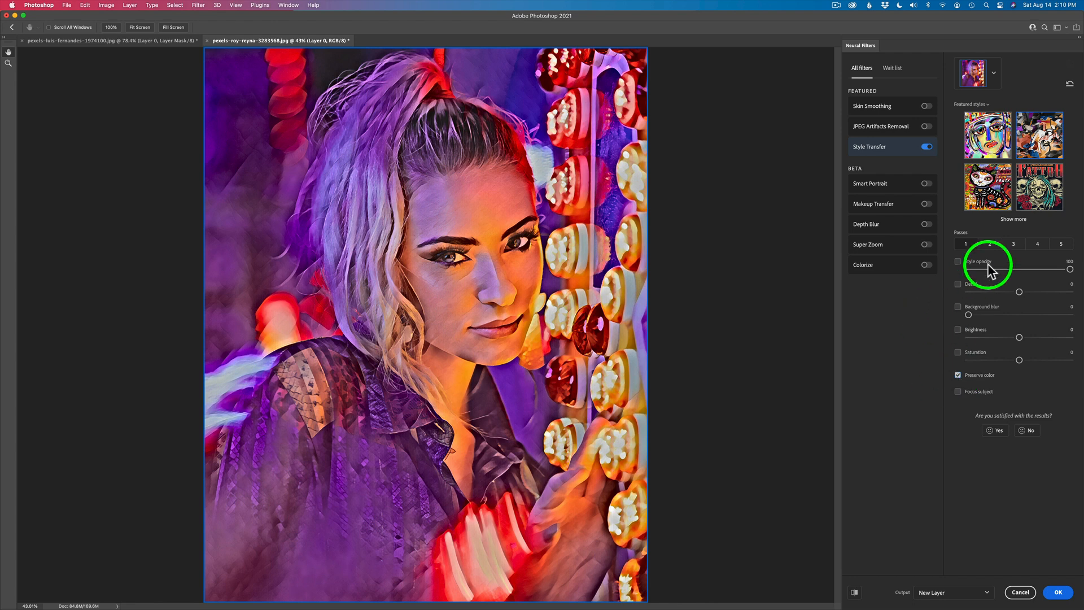
# Try two style passes on the portrait and return to one pass.
pyautogui.click(989, 243)
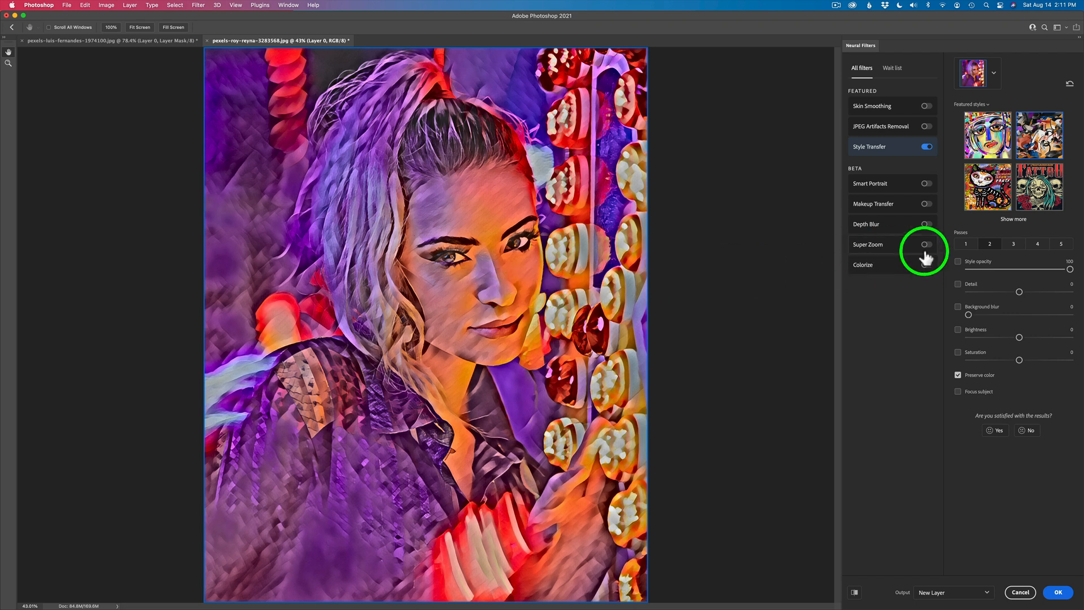
pyautogui.click(967, 246)
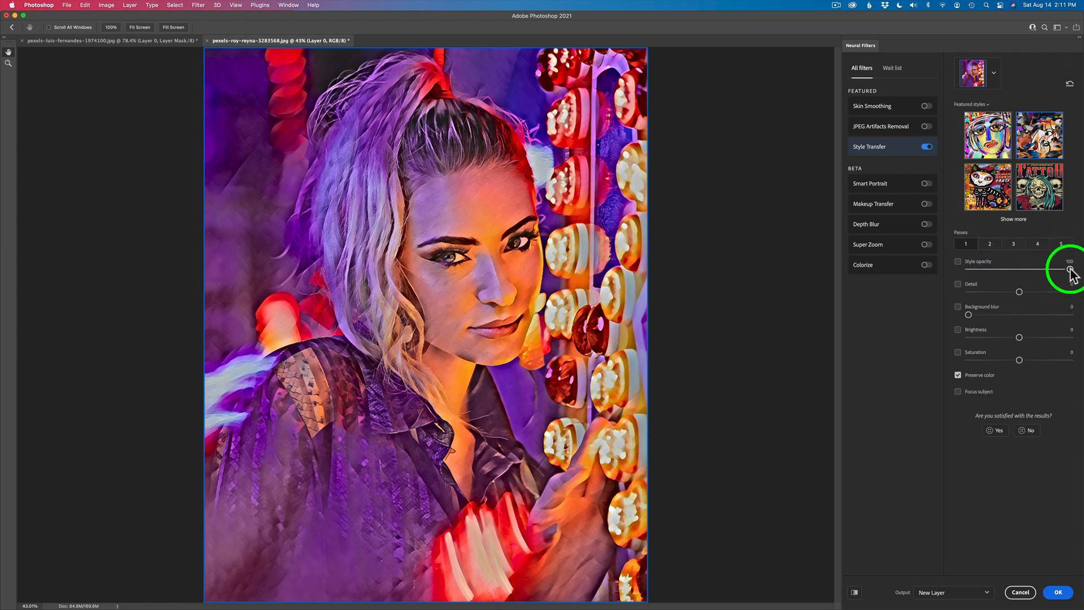
# Set the style opacity to 72 and compare the stylized portrait with the original in the preview.
pyautogui.moveTo(1068, 269); pyautogui.dragTo(1051, 273)
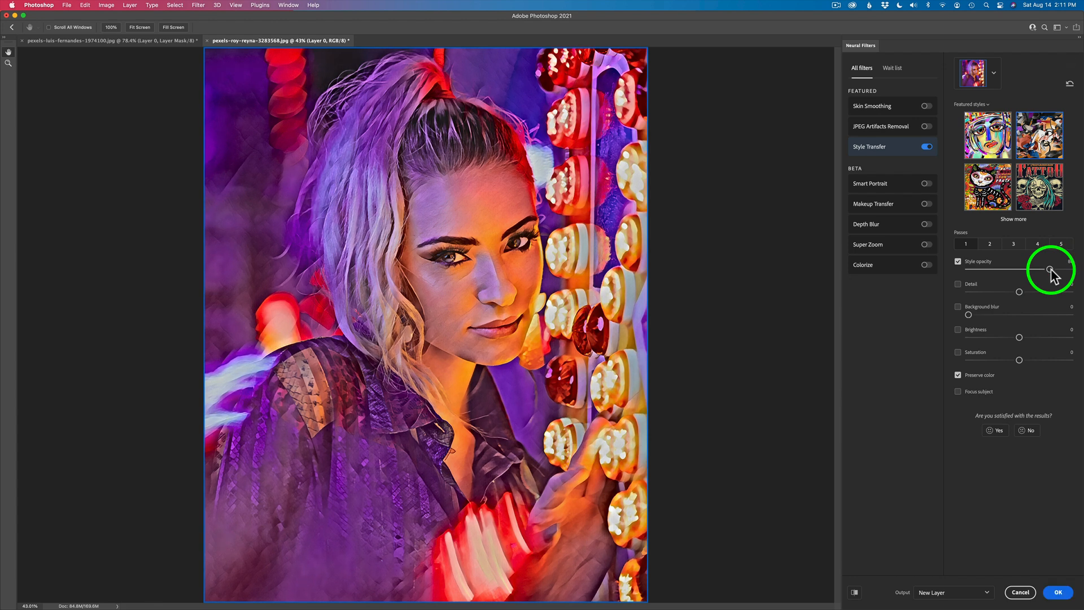
pyautogui.moveTo(1051, 274); pyautogui.dragTo(1044, 277)
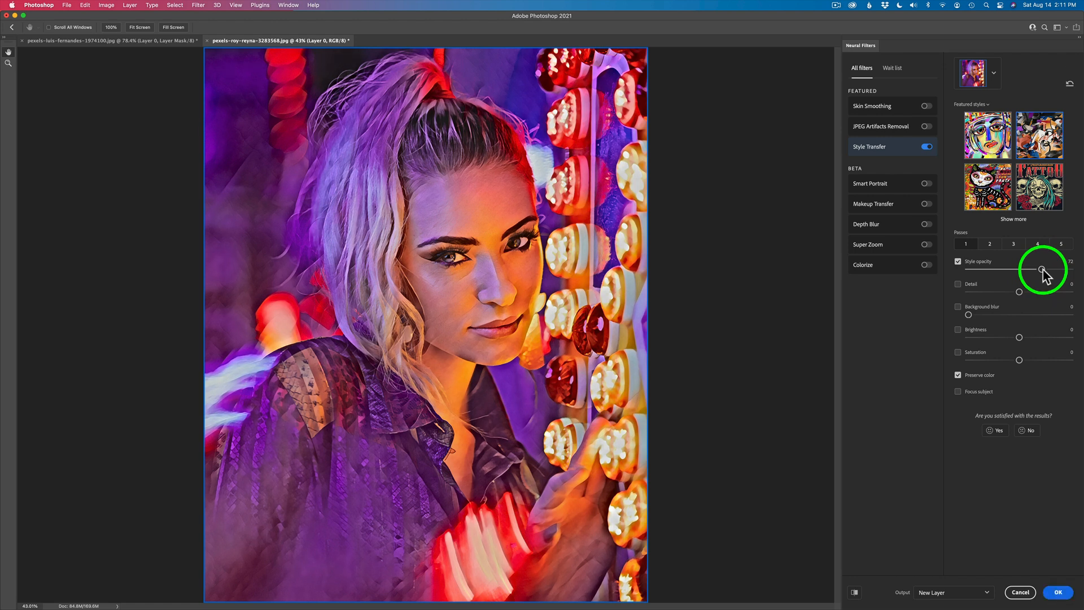
pyautogui.click(854, 593)
pyautogui.click(854, 592)
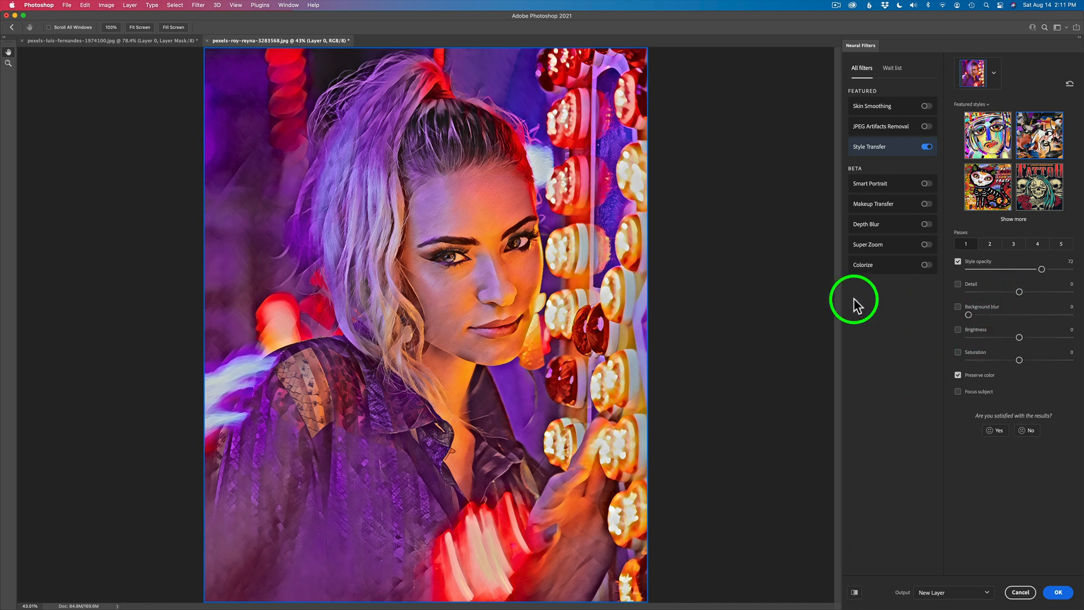
# Set the background blur to 27 and saturation to -3, enable Focus subject, and preview the portrait before and after.
pyautogui.moveTo(968, 314); pyautogui.dragTo(993, 315)
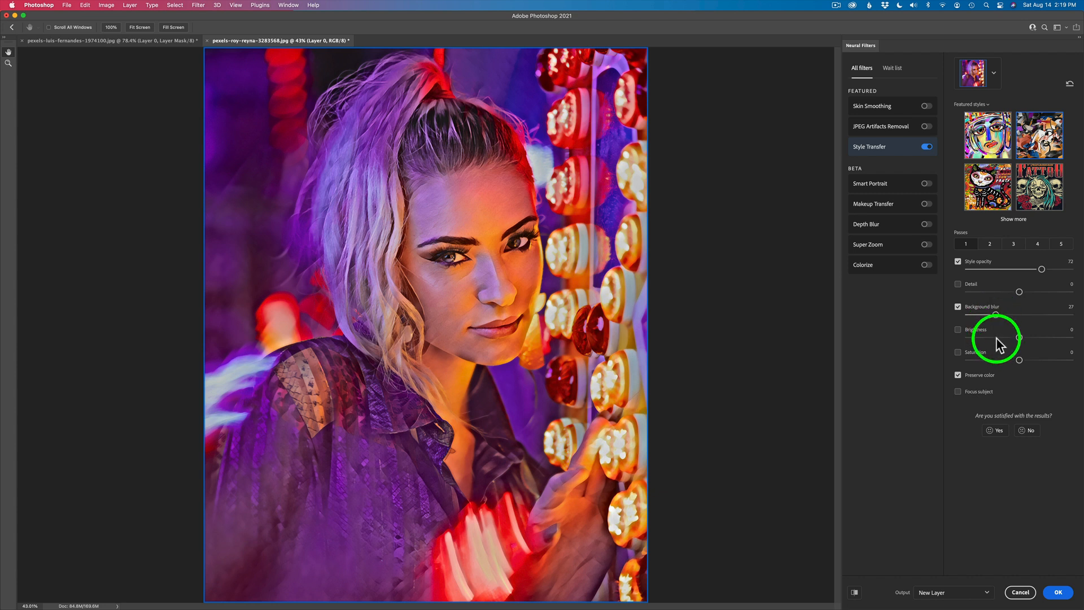
pyautogui.moveTo(1019, 360); pyautogui.dragTo(1016, 360)
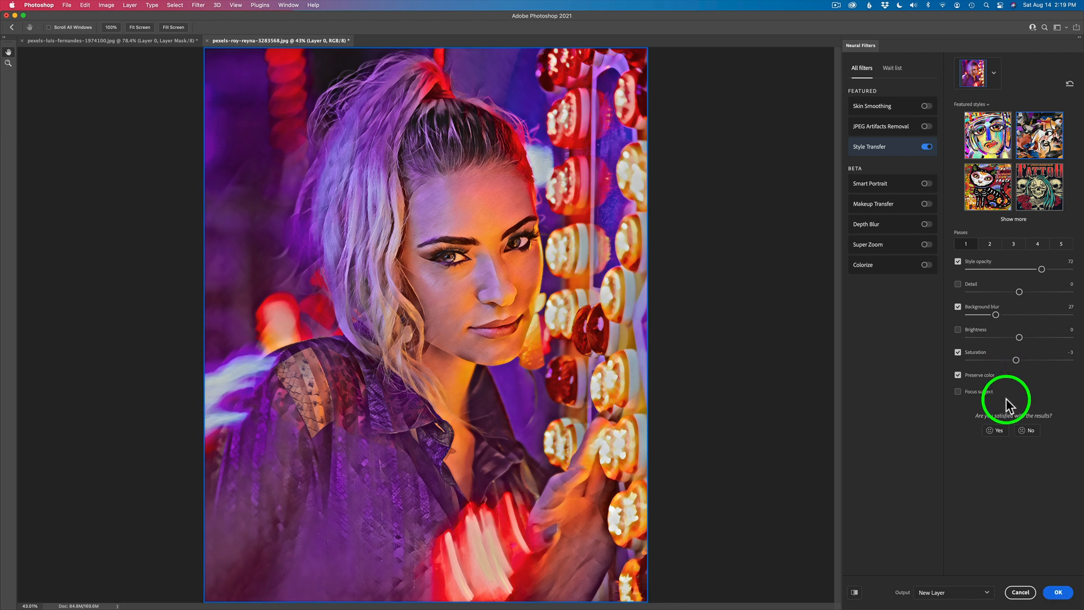
pyautogui.click(958, 392)
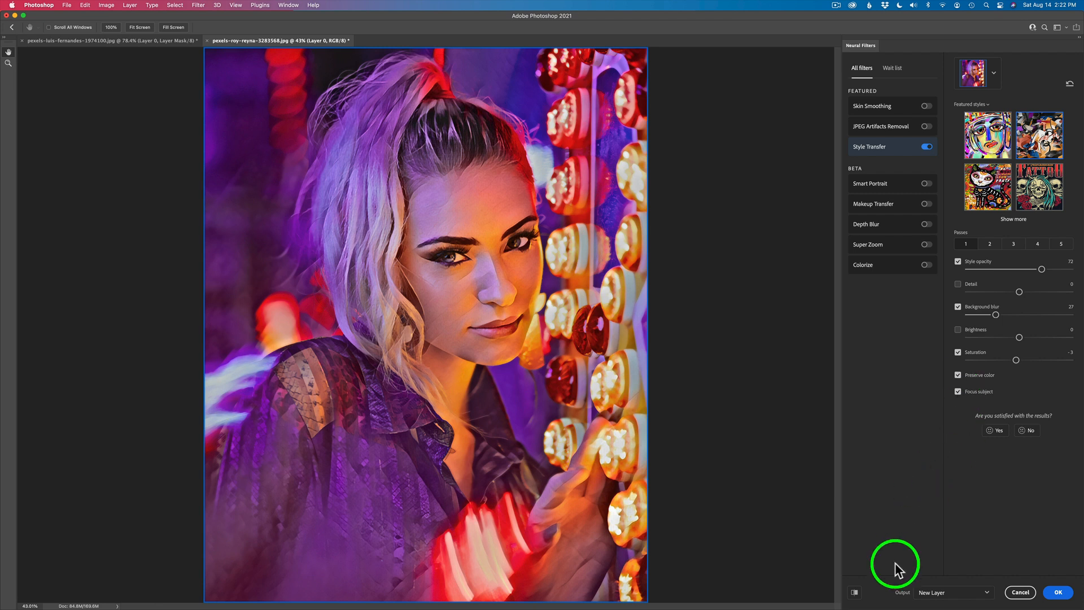
pyautogui.click(854, 593)
pyautogui.click(854, 593)
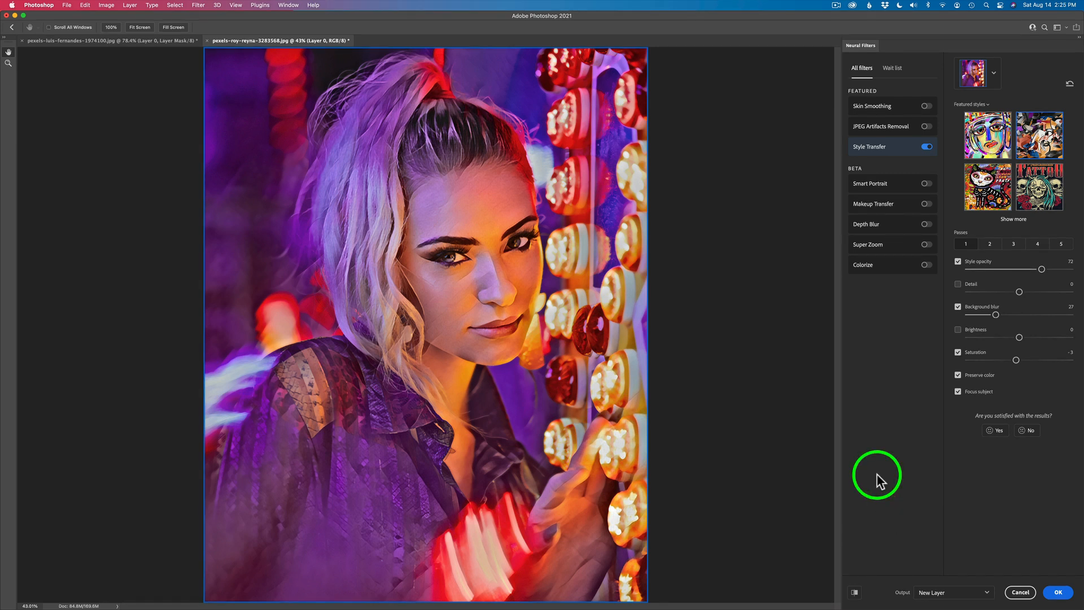
# Rate the filter result as satisfying and submit feedback with "Refining the image or composition further" selected.
pyautogui.click(996, 430)
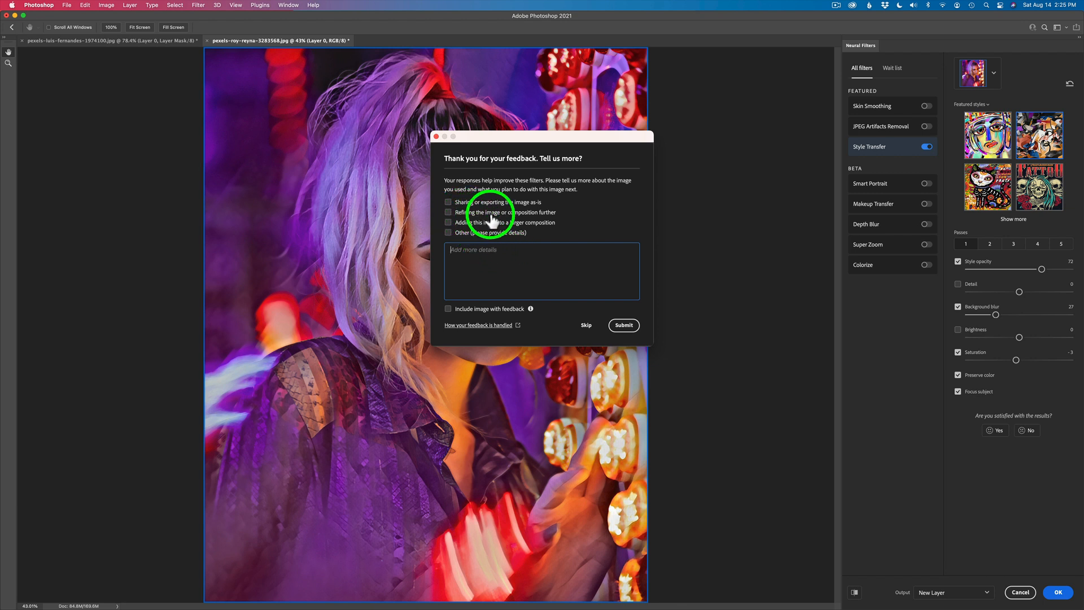
pyautogui.click(449, 213)
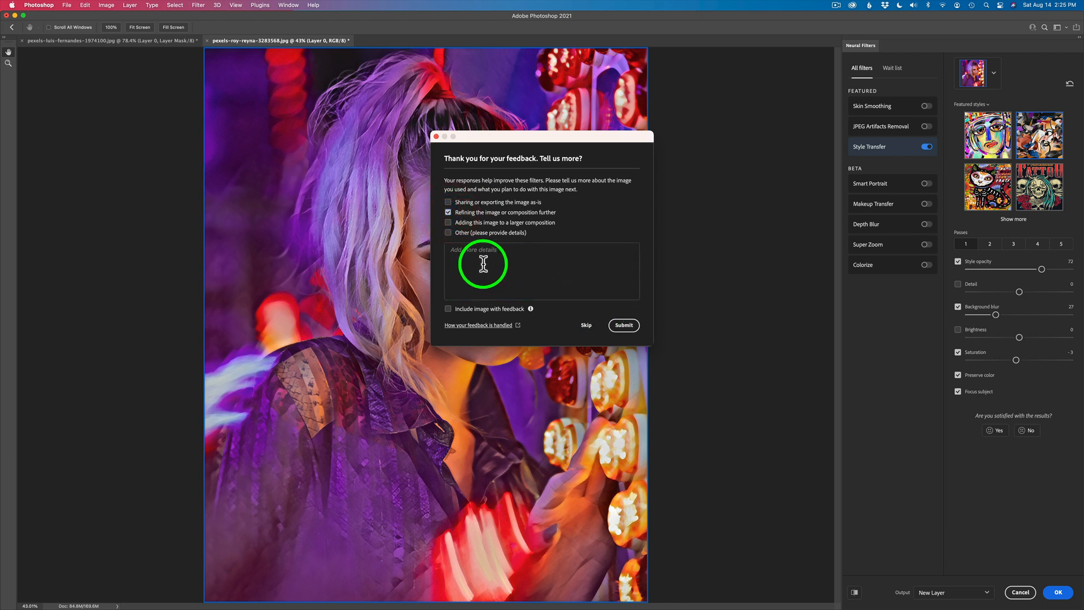
pyautogui.click(621, 326)
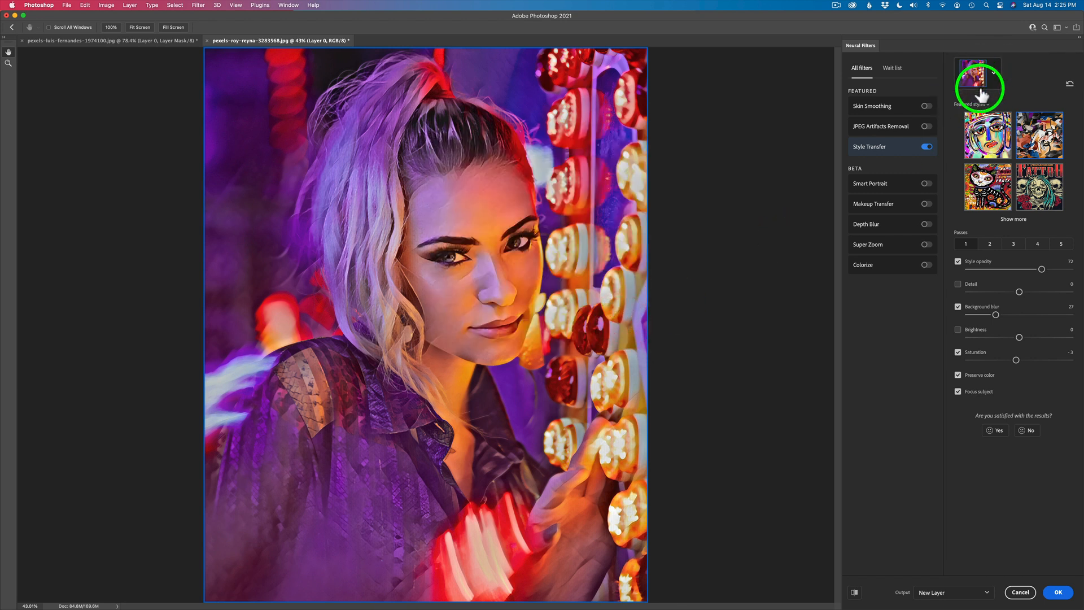
# Output the stylized portrait as Duplicate Layer Masked and compare it with the original by toggling the new layer's visibility.
pyautogui.click(987, 594)
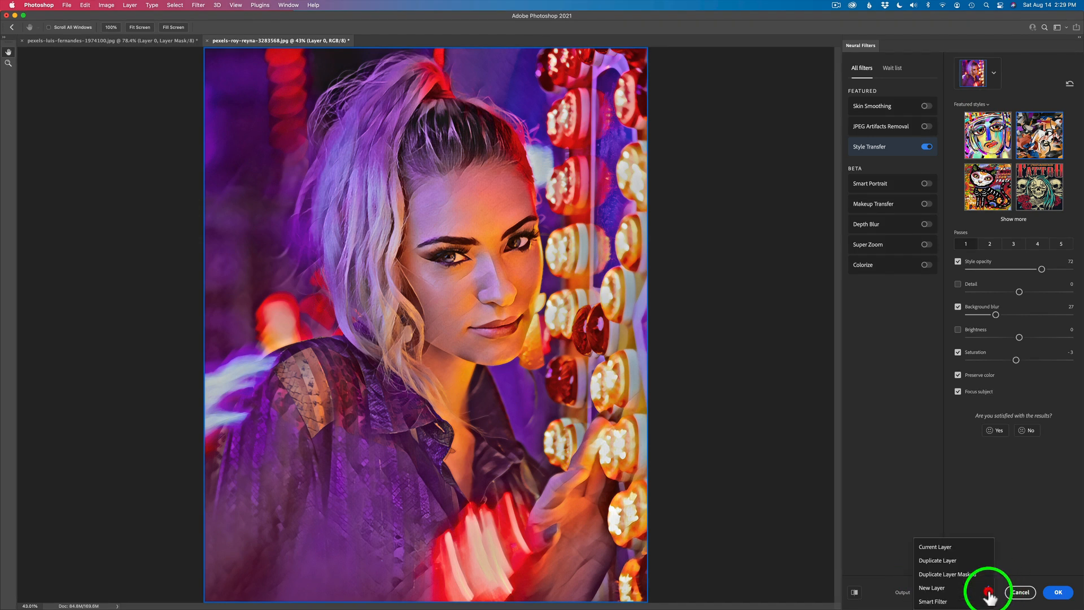
pyautogui.click(945, 575)
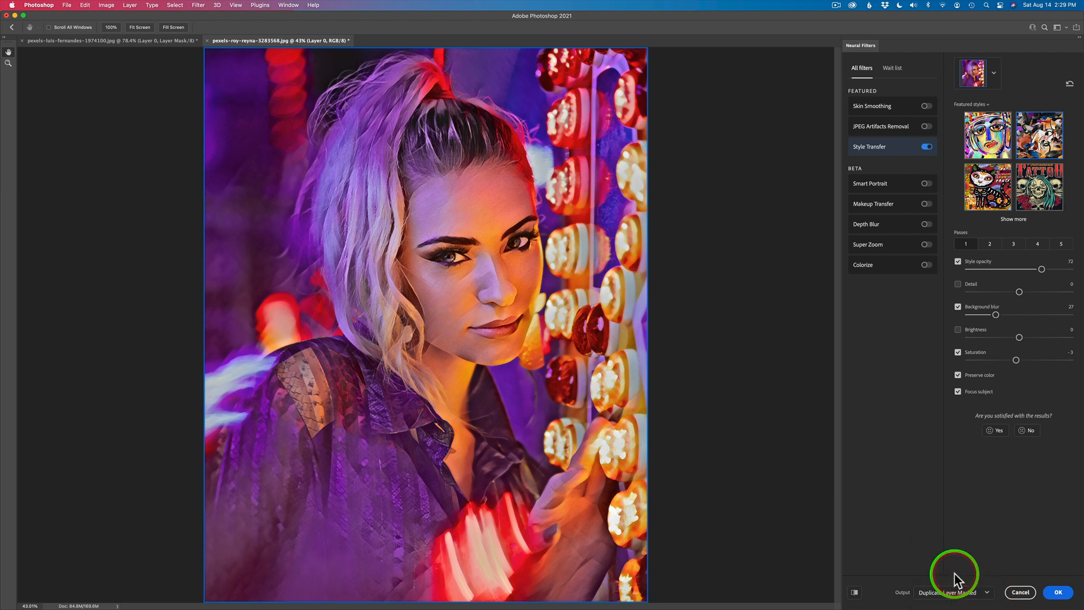
pyautogui.click(1060, 593)
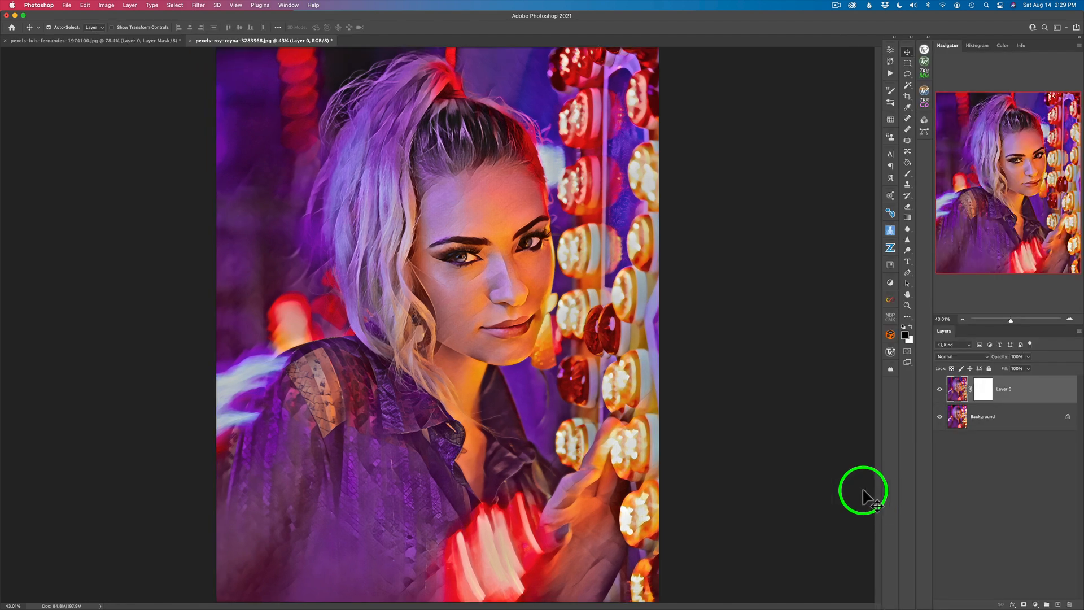
pyautogui.click(939, 389)
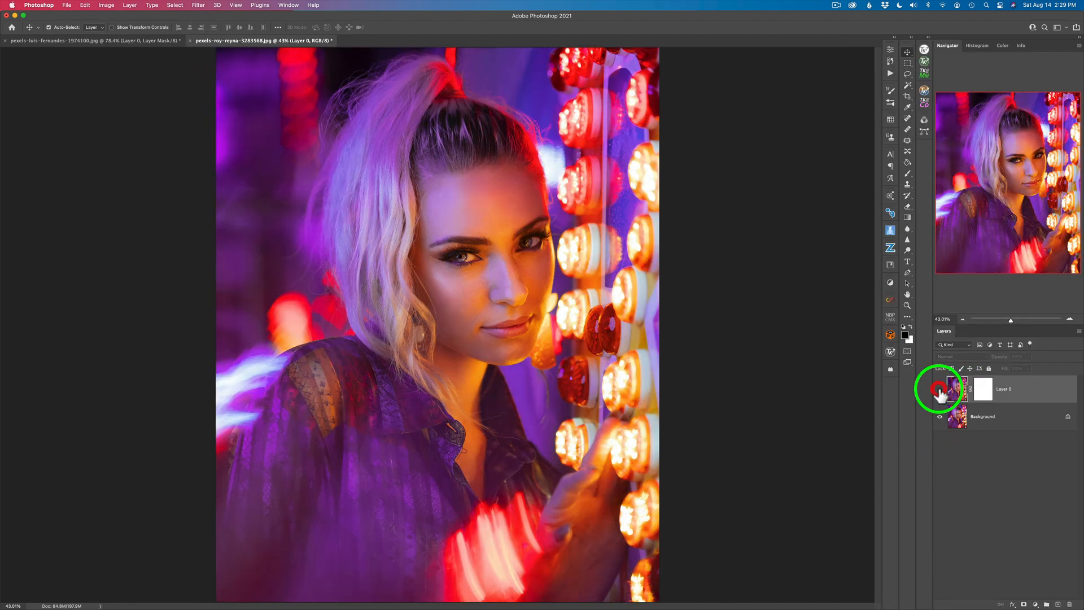
pyautogui.click(940, 389)
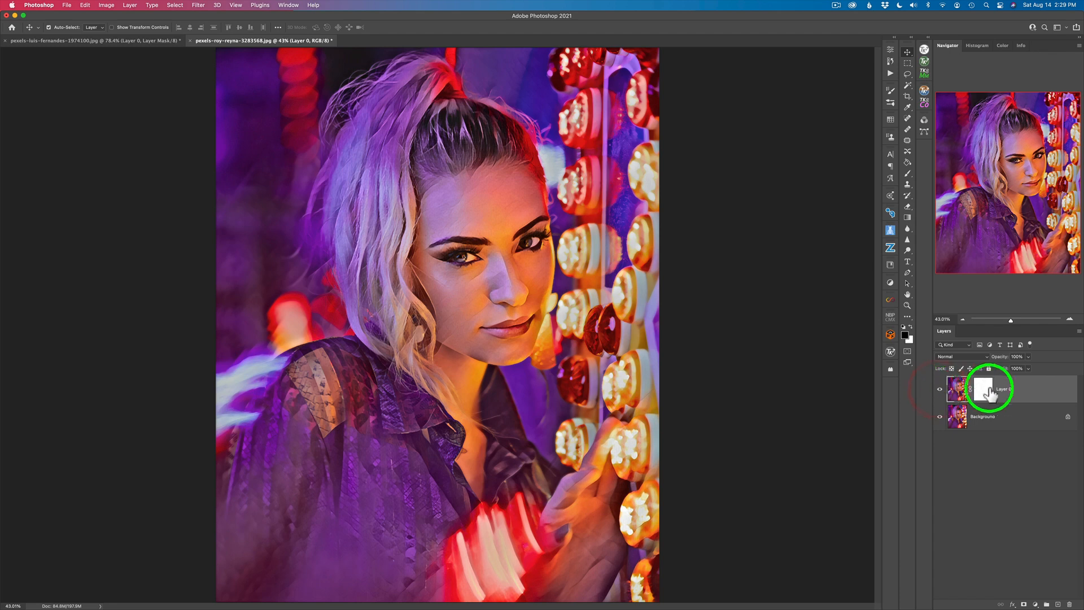